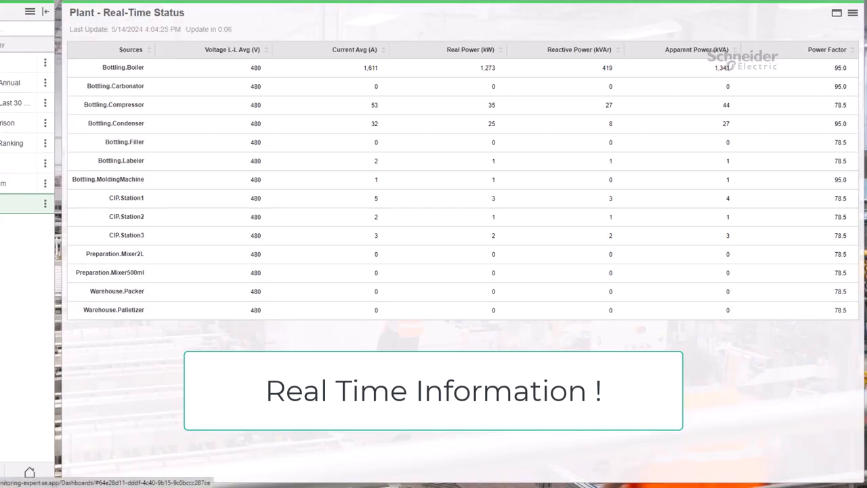
Open the Hospital - Real-Time Status dashboard and examine the sources listed in its table.
left_click(2, 45)
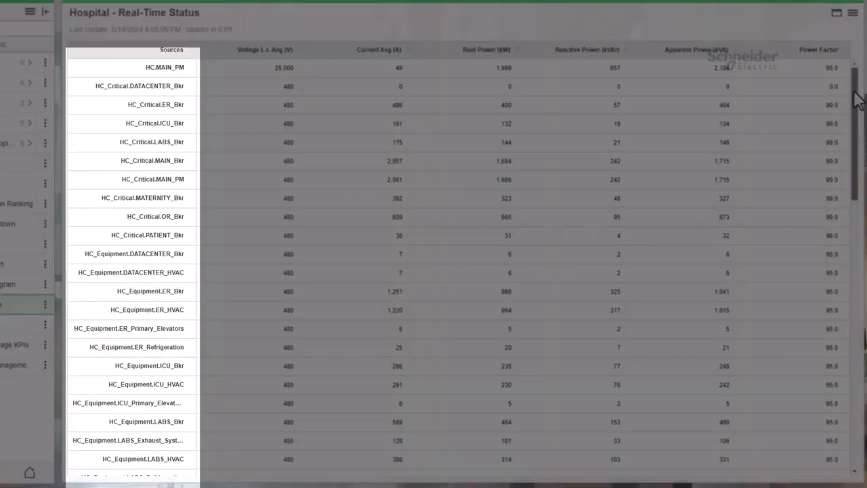
mouse_move(857, 100)
left_mouse_down()
mouse_move(854, 296)
mouse_move(858, 91)
left_mouse_up()
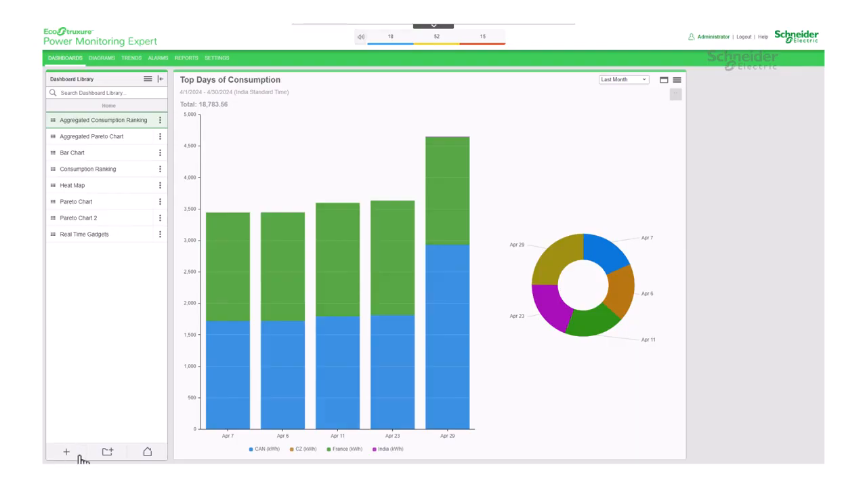
Create a new dashboard and name it Table.
left_click(77, 455)
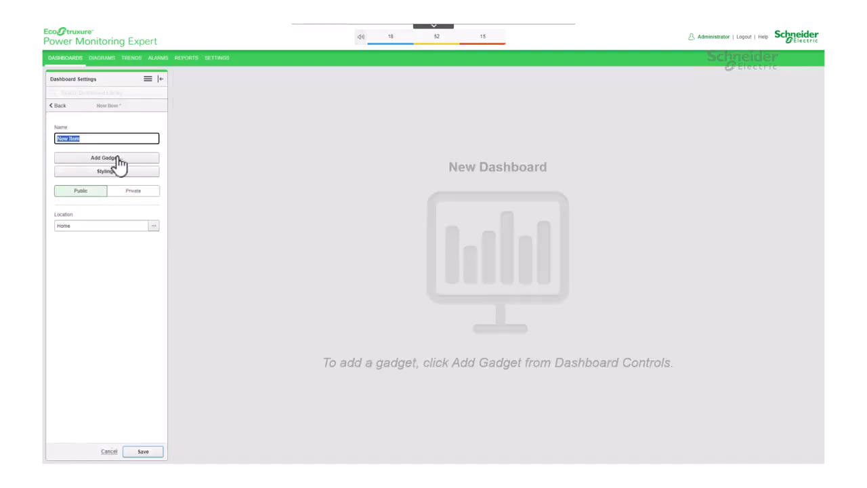
left_click(109, 452)
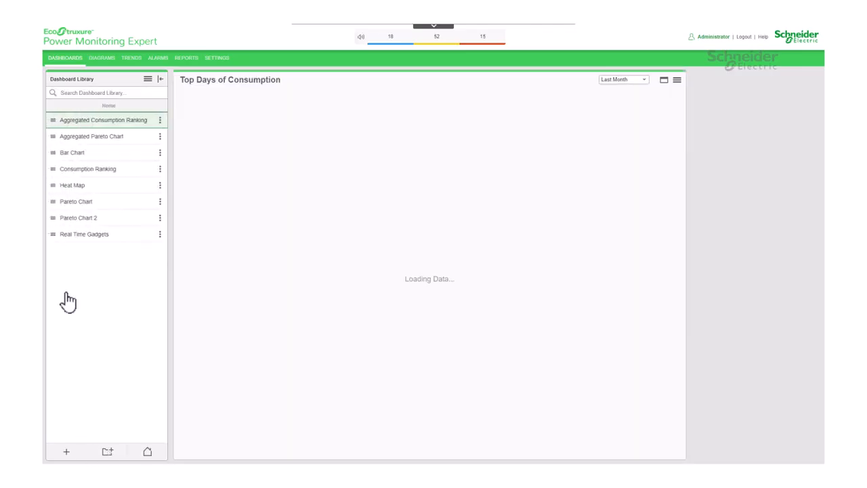
left_click(147, 79)
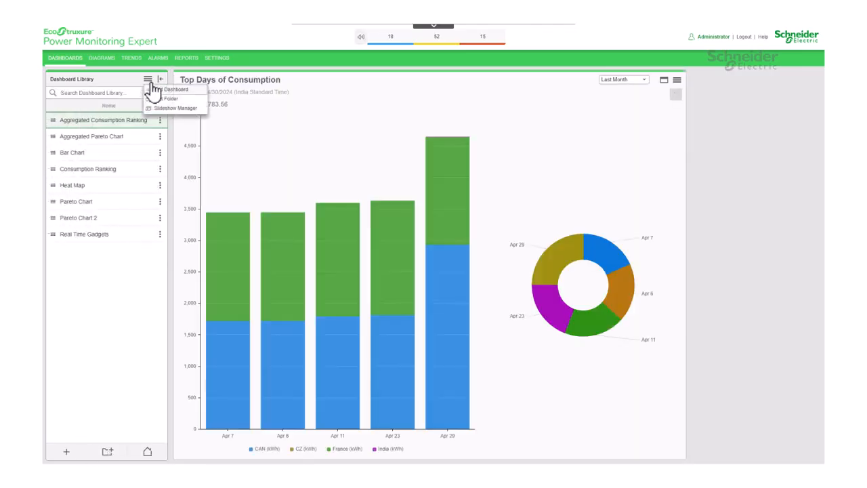
left_click(198, 90)
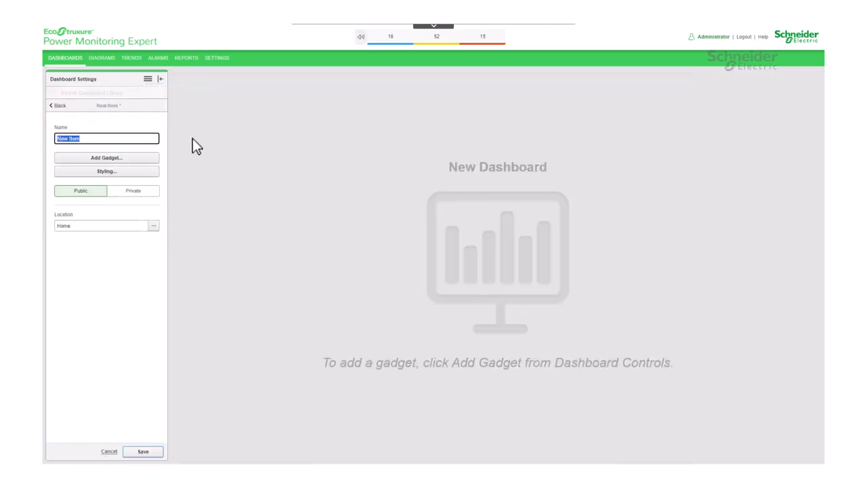
type("Table")
Add a Table gadget from the Comparison category to the dashboard and proceed to its general settings.
left_click(128, 163)
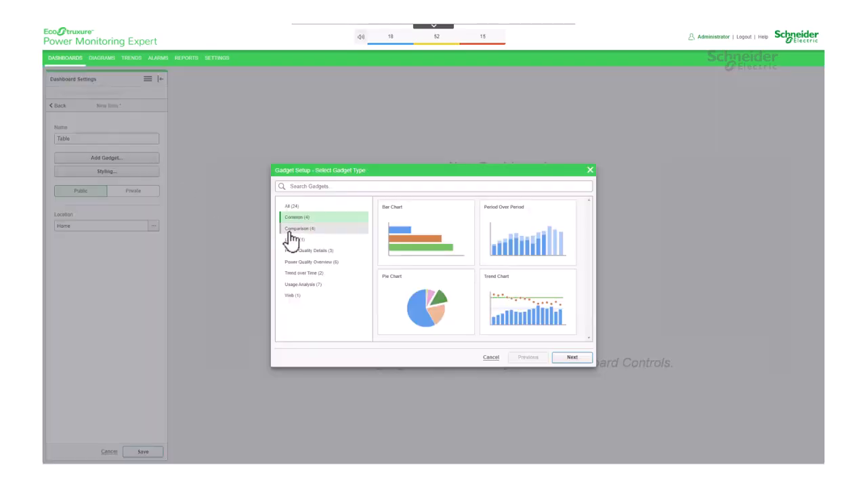
left_click(309, 230)
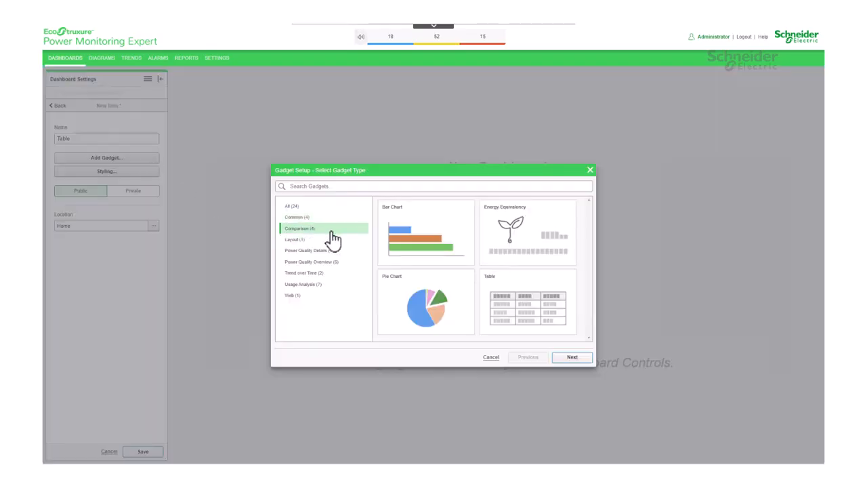
left_click(574, 293)
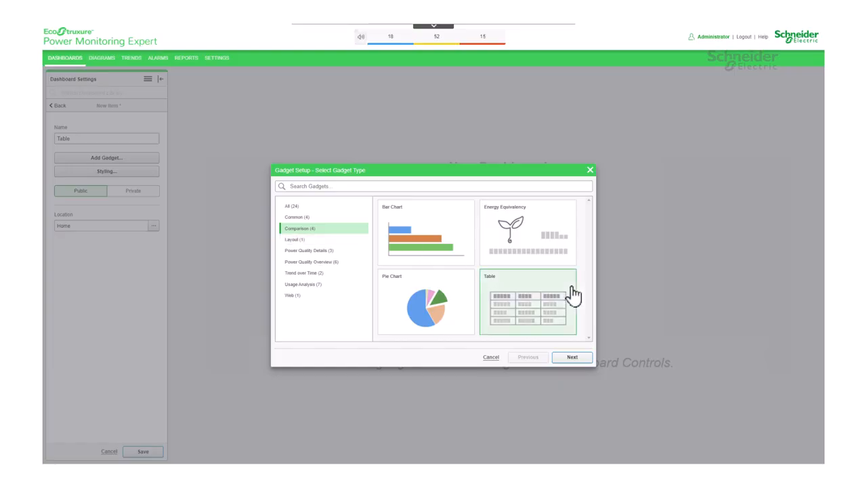
left_click(588, 363)
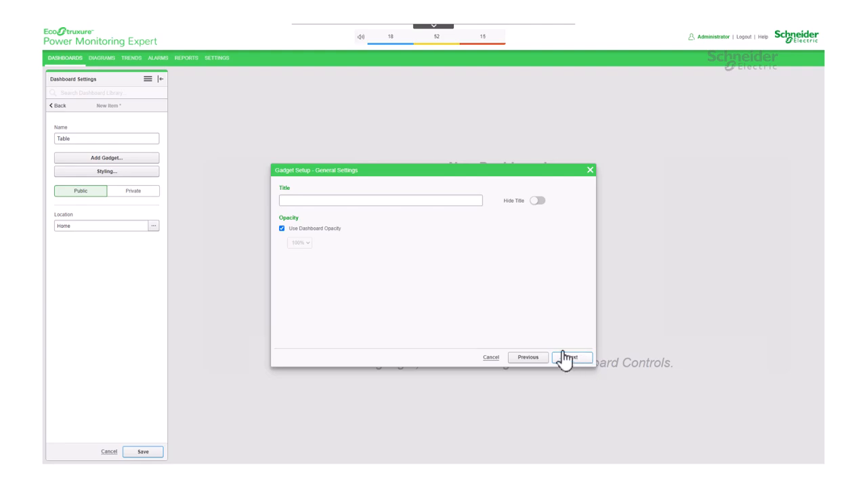
Title the gadget Status Table and give it its own opacity of 70% instead of the dashboard opacity.
type("Status Table")
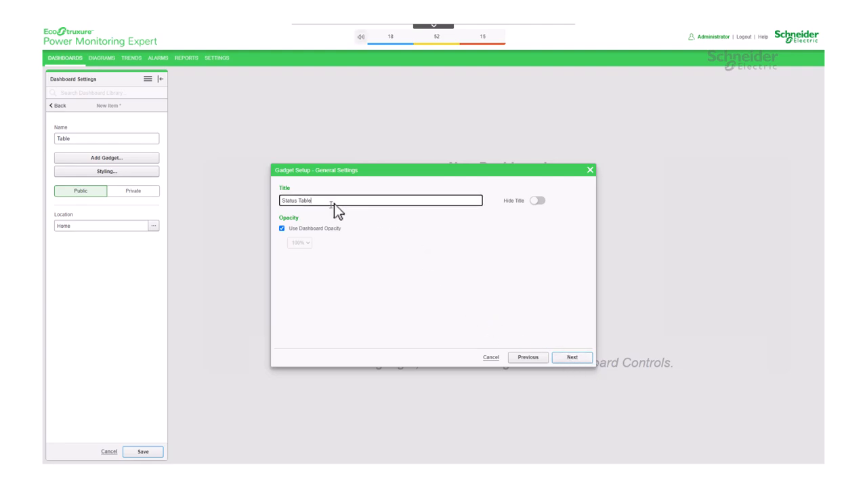
left_click(282, 229)
left_click(303, 244)
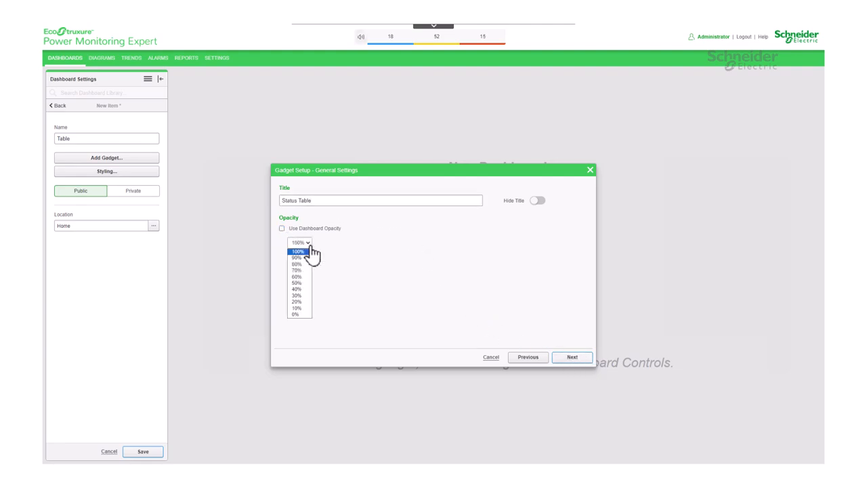
left_click(303, 270)
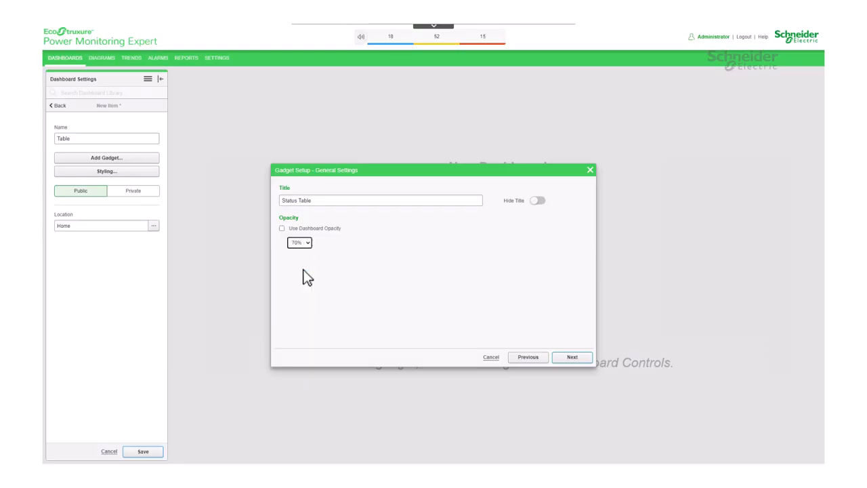
left_click(572, 358)
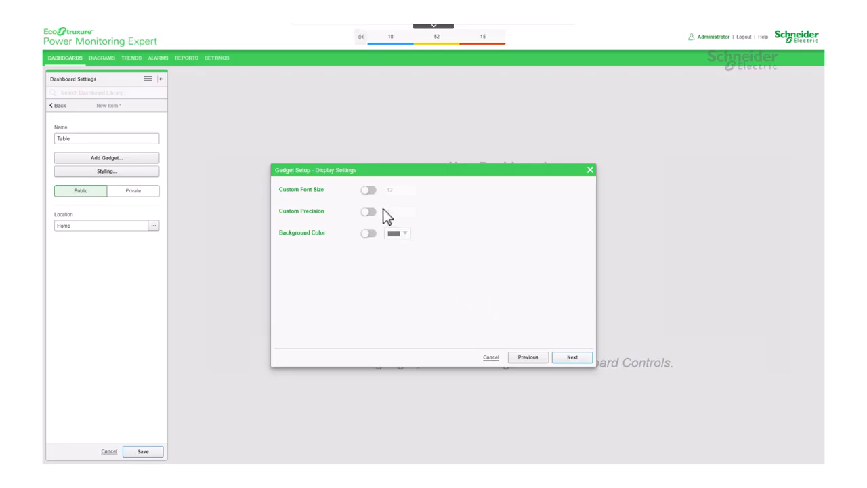
Switch the custom font size option in the gadget's display settings and proceed to the measurements.
left_click(369, 191)
left_click(588, 359)
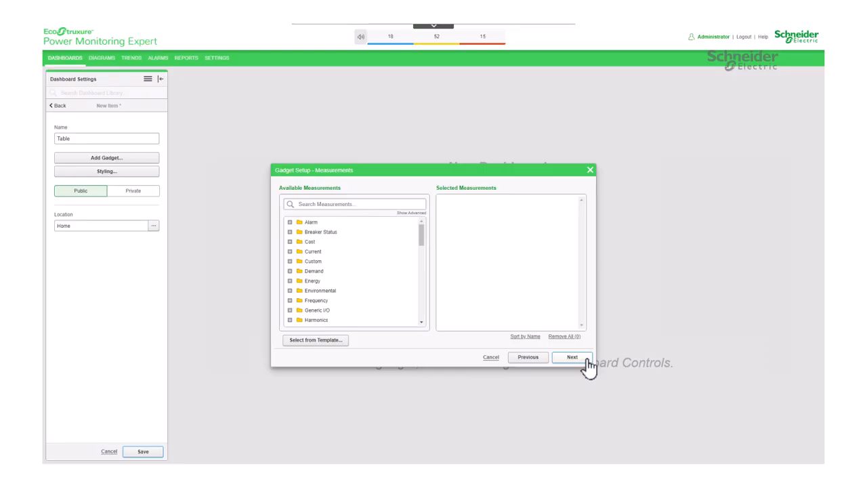
Examine the available measurement folders, including the contents of the Alarm and Current folders.
mouse_move(422, 234)
left_mouse_down()
mouse_move(424, 320)
mouse_move(424, 232)
left_mouse_up()
left_click(290, 222)
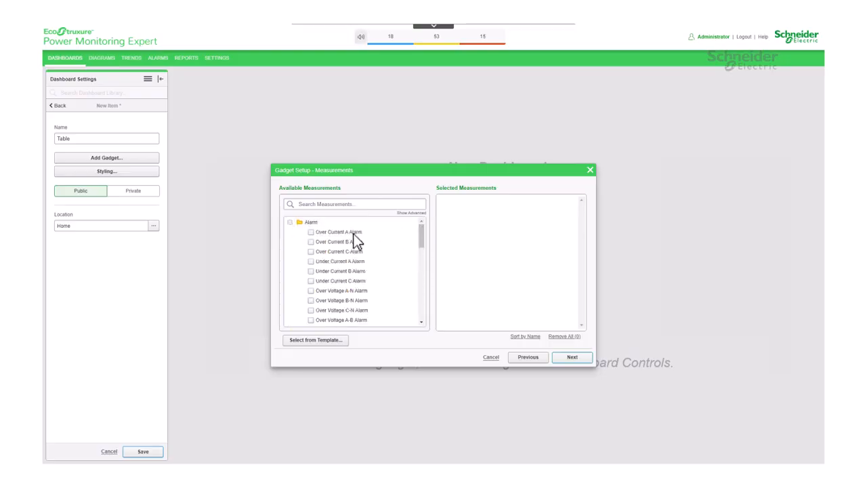
mouse_move(421, 233)
left_mouse_down()
mouse_move(417, 279)
mouse_move(420, 227)
left_mouse_up()
left_click(290, 223)
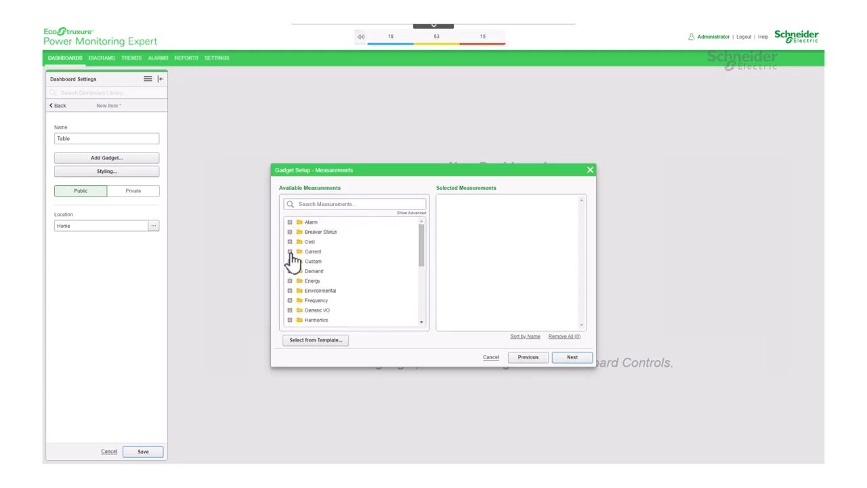
left_click(289, 251)
mouse_move(420, 229)
left_mouse_down()
mouse_move(422, 275)
mouse_move(422, 186)
mouse_move(421, 223)
left_mouse_up()
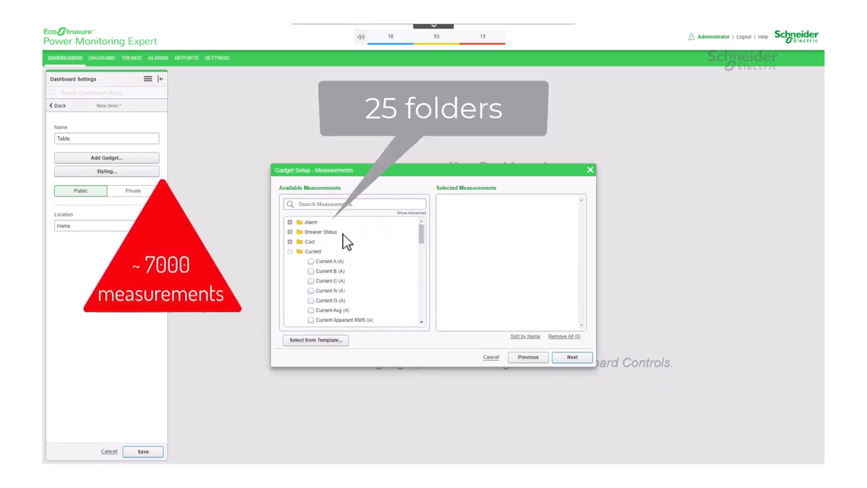
left_click(290, 252)
Search the available measurements for Current, review the matching folders and clear the search.
left_click(345, 204)
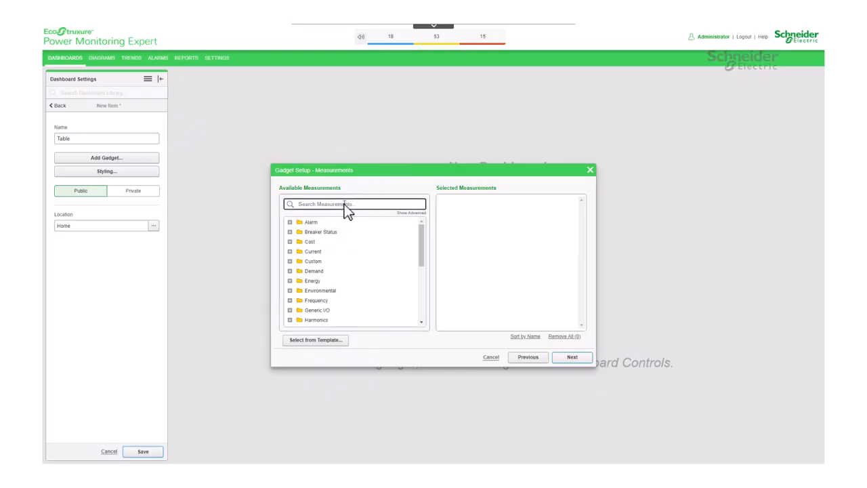
type("Current")
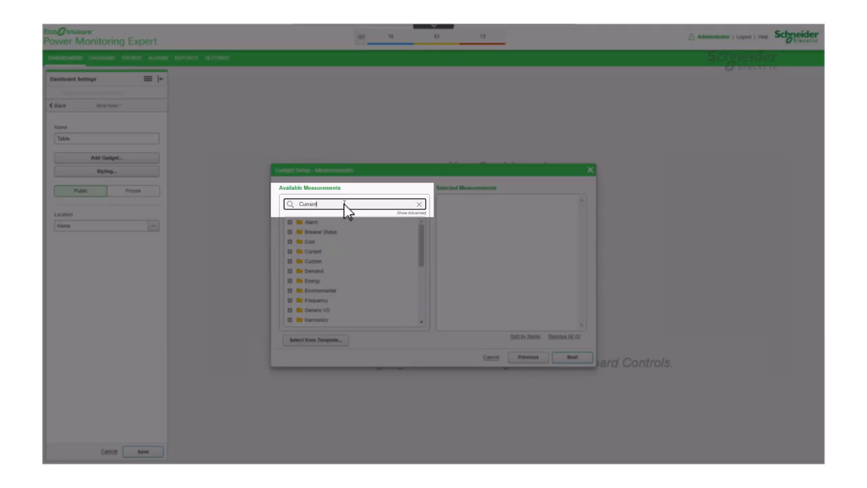
left_click(292, 233)
left_click(291, 233)
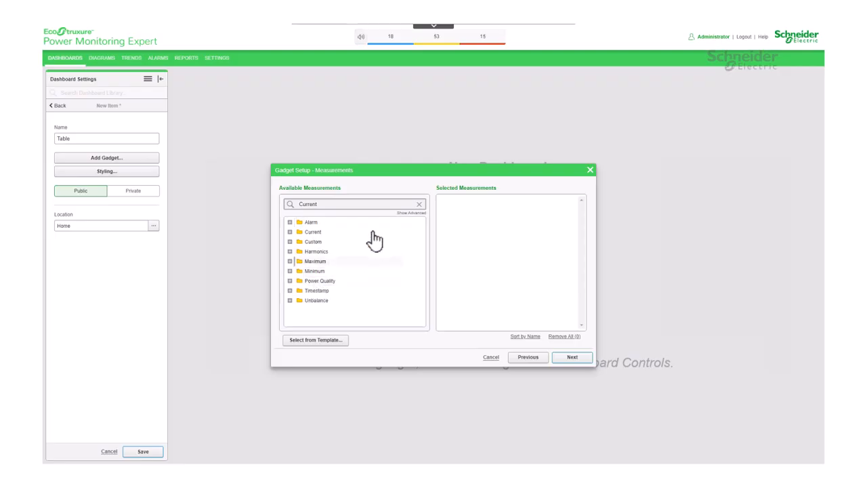
left_click(420, 204)
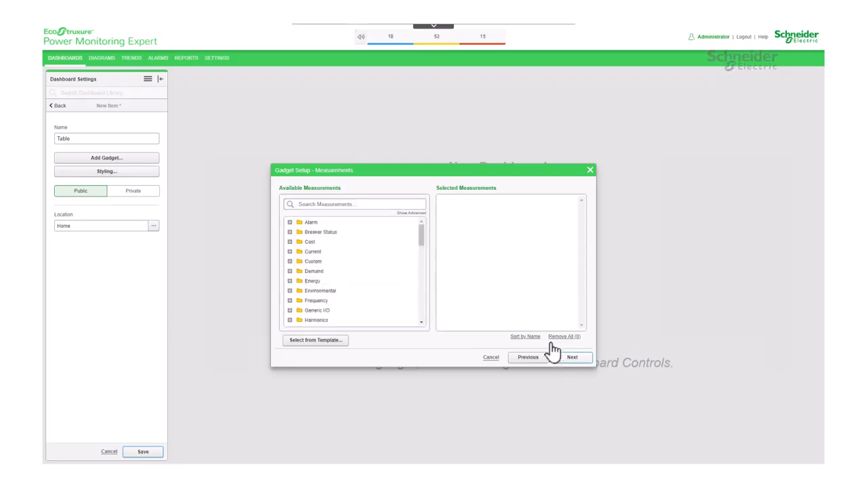
Reveal the advanced measurement filters and set the type to Electricity, showing Common measurements.
left_click(405, 213)
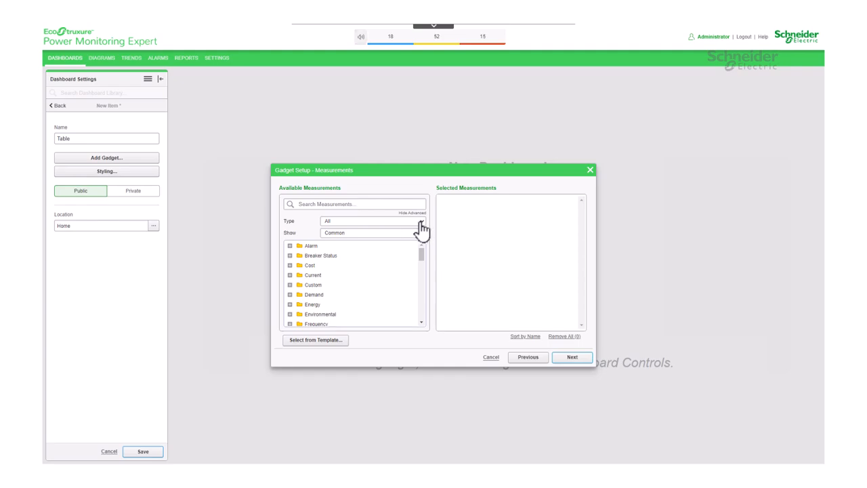
left_click(422, 222)
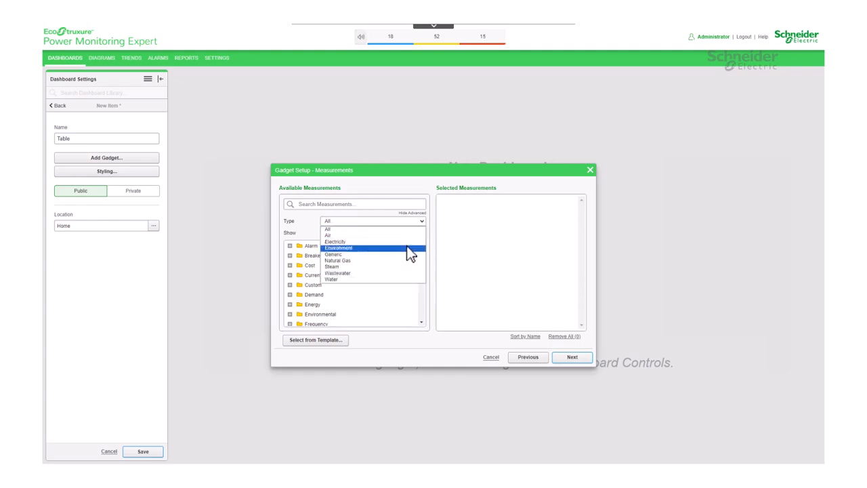
left_click(407, 244)
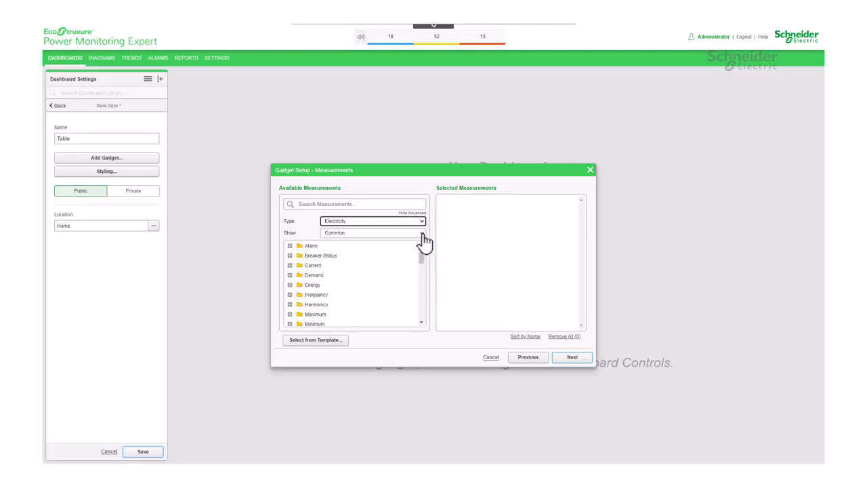
left_click(420, 232)
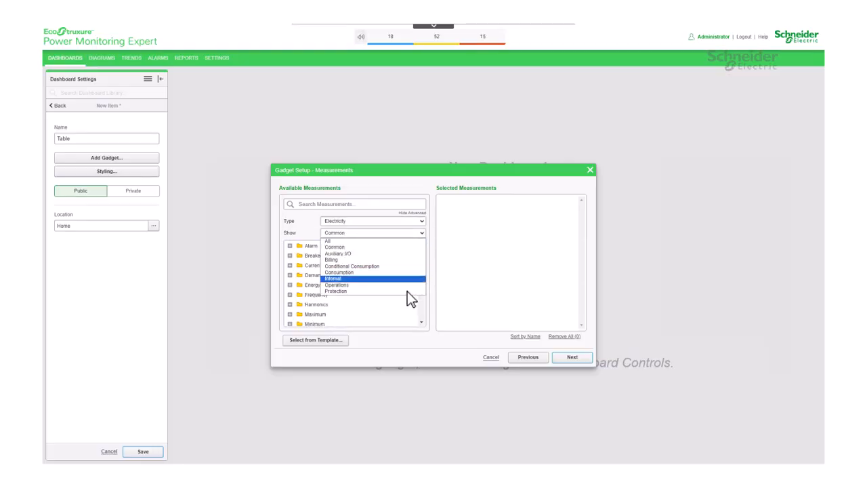
left_click(408, 247)
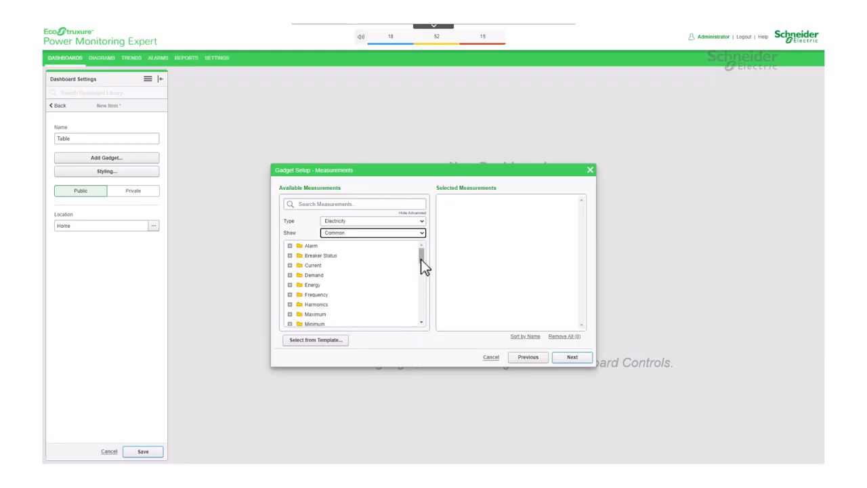
Review the predefined measurement templates and close the list without choosing one.
left_click(346, 347)
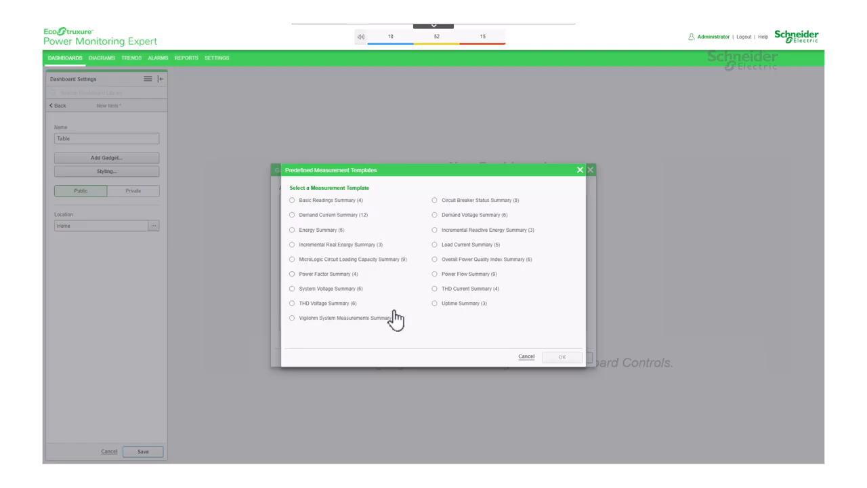
left_click(525, 357)
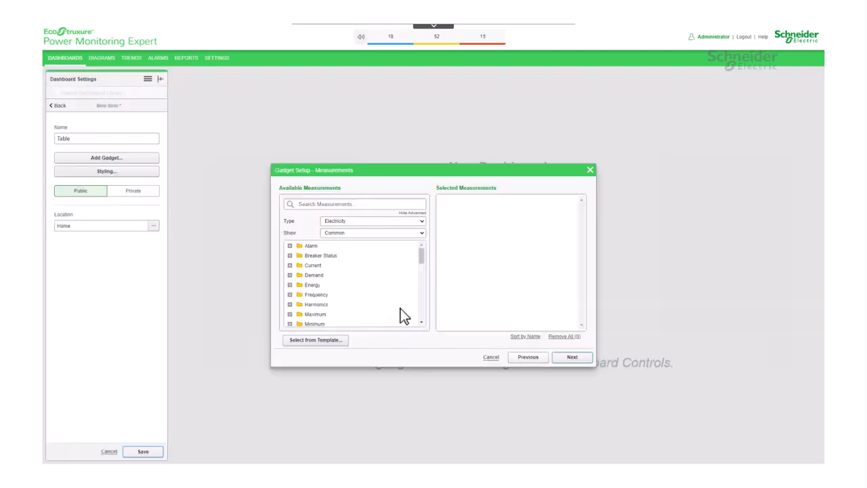
Add Current Avg (A) from the Current folder to the selected measurements and collapse the folder.
left_click(290, 264)
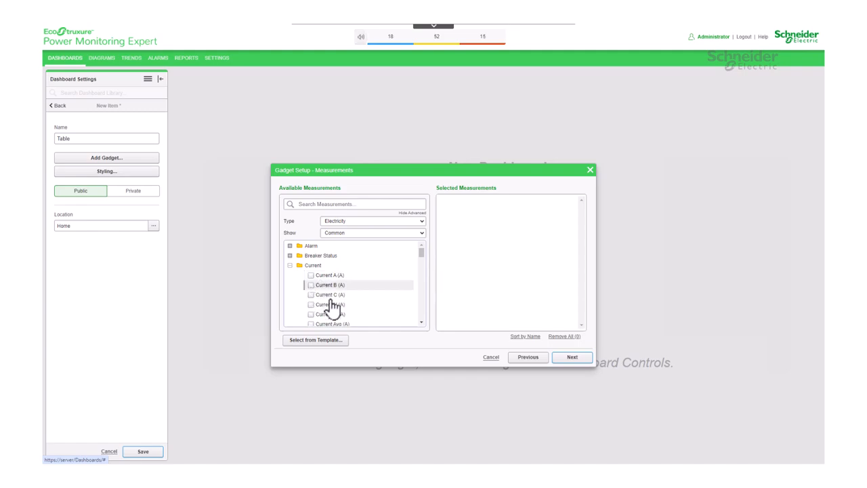
left_click_drag(421, 252, 420, 256)
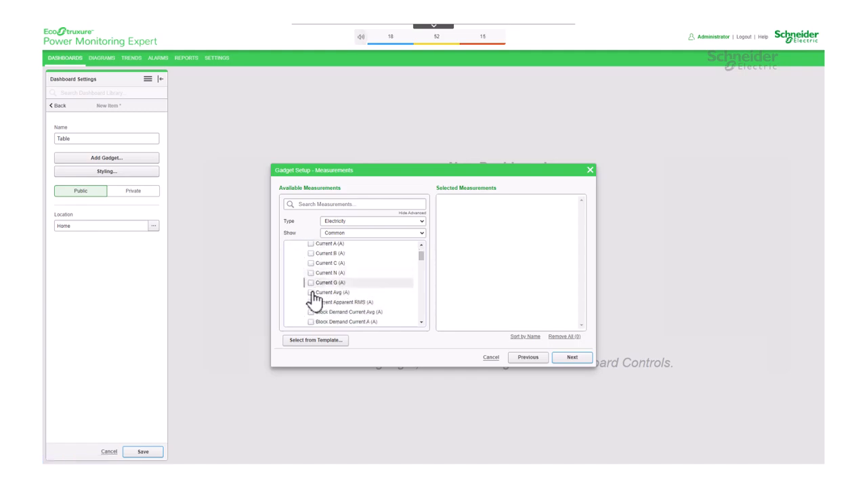
left_click(312, 292)
scroll(332, 264, "up", 1)
left_click(289, 264)
Add Real Energy (kWh) from the Energy folder and Real Power (kW) from the Power folder to the selected measurements.
left_click(290, 285)
scroll(420, 315, "down", 3)
left_click(352, 294)
left_click(421, 246)
left_click(421, 245)
left_click(290, 269)
left_click_drag(422, 261, 420, 271)
left_click(311, 306)
left_click(290, 268)
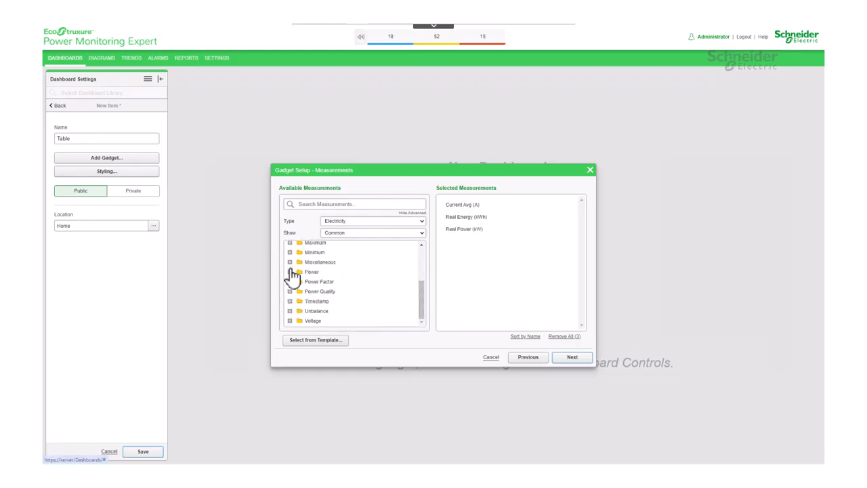
Add Voltage L-L Avg (V) from the Voltage folder to the selected measurements and collapse the folder.
left_click(290, 322)
scroll(420, 282, "down", 2)
scroll(421, 279, "down", 1)
left_click(311, 304)
left_click(290, 264)
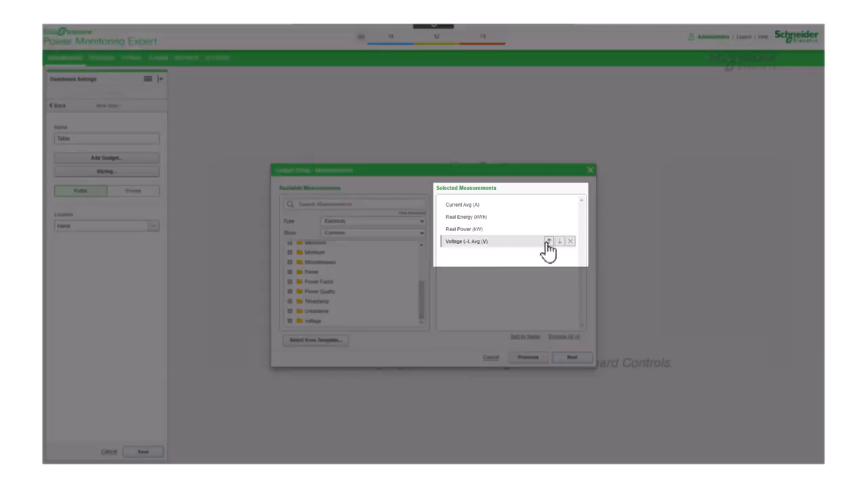
Reorder the selected measurements so Voltage L-L Avg (V) comes first and Real Power (kW) precedes Real Energy (kWh).
left_click(548, 242)
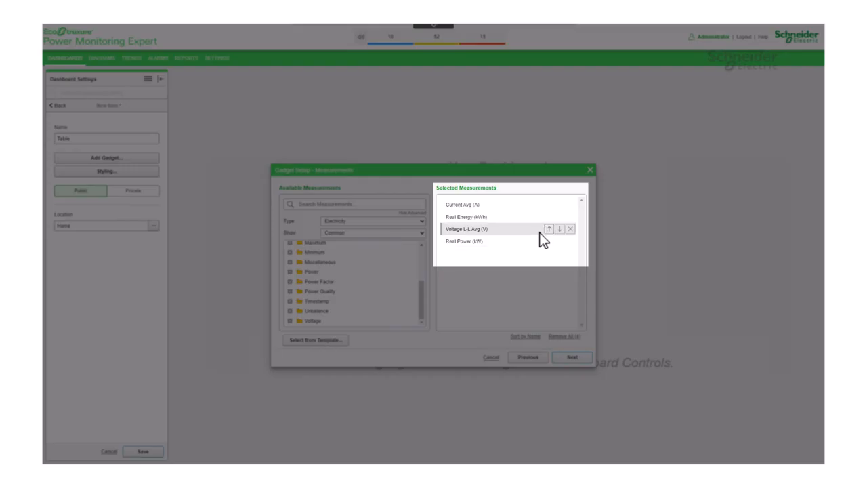
left_click(549, 229)
left_click(549, 216)
left_click(549, 241)
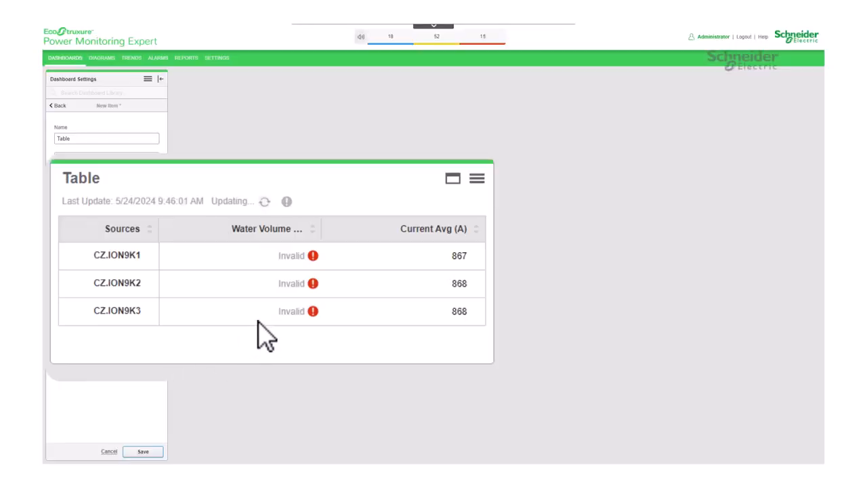
Proceed to the gadget's source selection and filter the available sources to the PM8000 type.
mouse_move(314, 258)
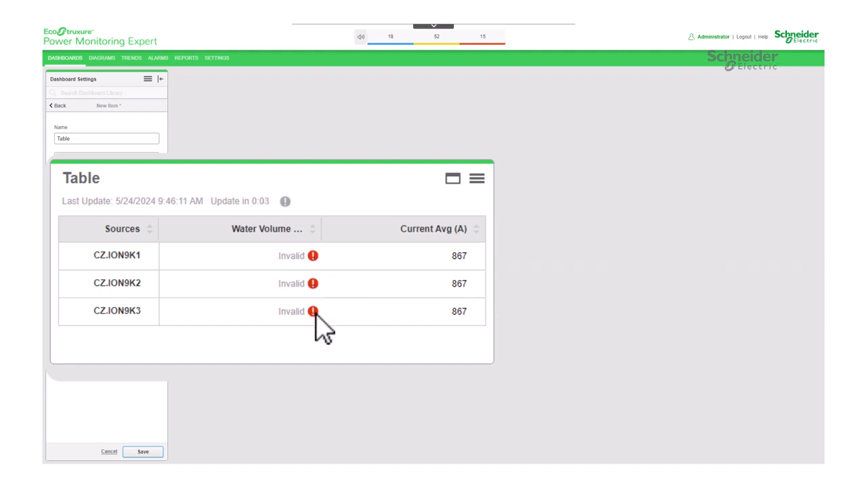
mouse_move(314, 313)
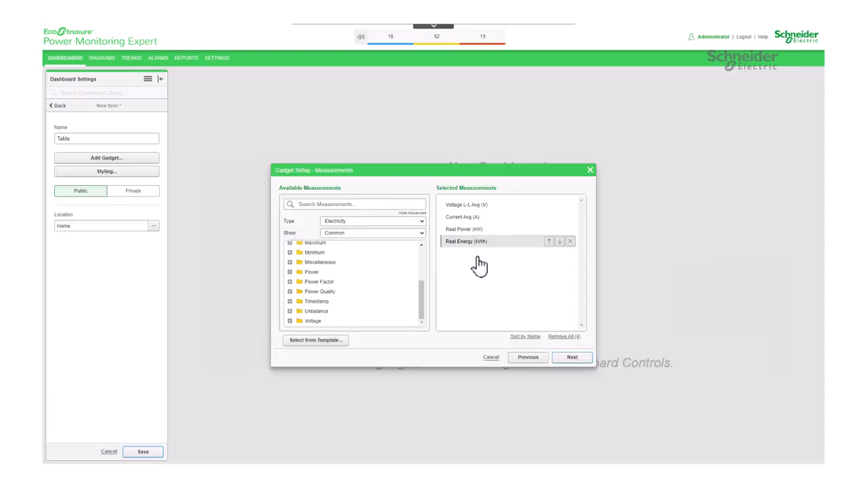
left_click(576, 359)
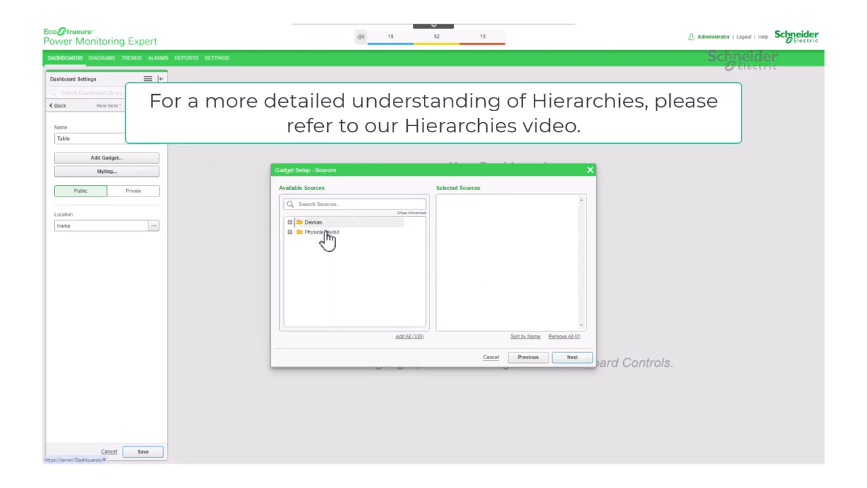
left_click(421, 213)
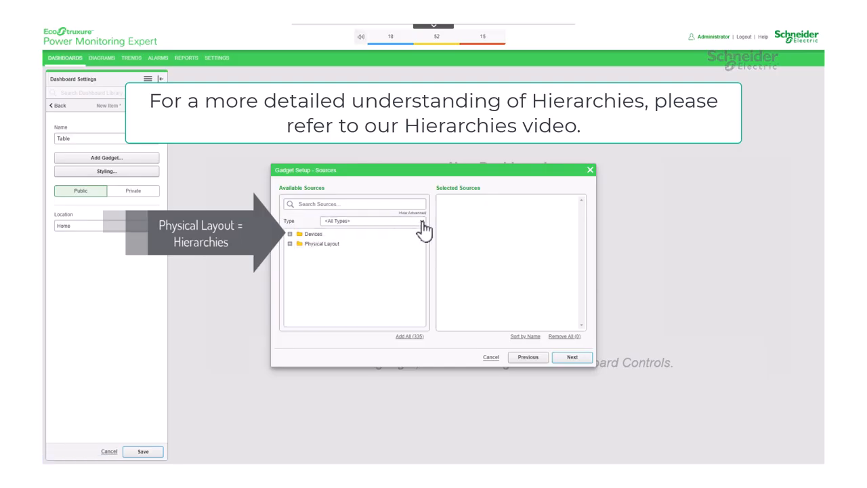
left_click(415, 221)
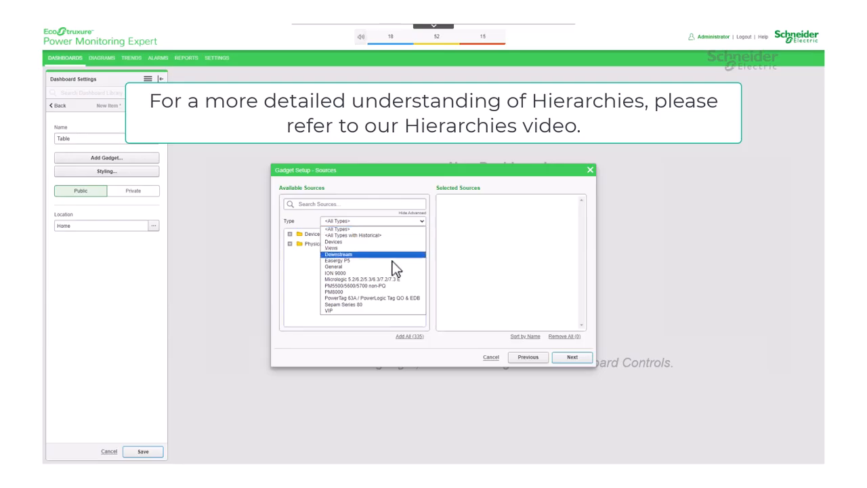
left_click(382, 292)
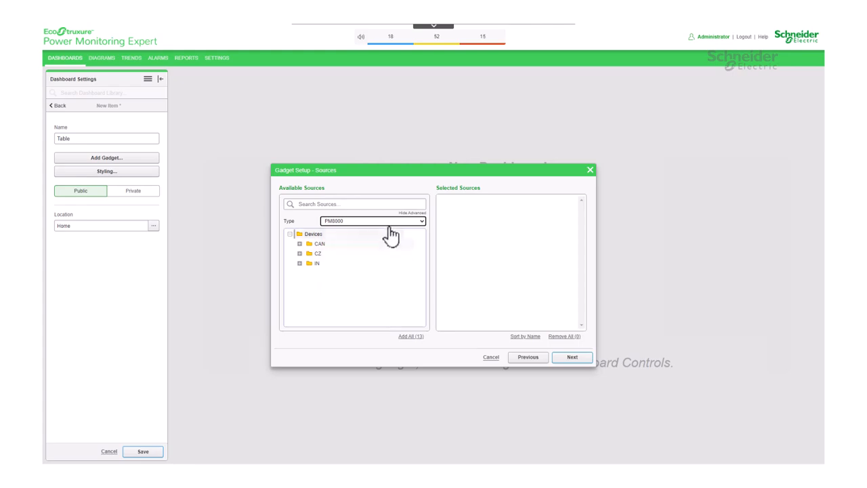
Add PM8K1, PM8K2, PM8K3 and PM8K4 from the CAN folder as sources and continue to the layout settings.
left_click(301, 244)
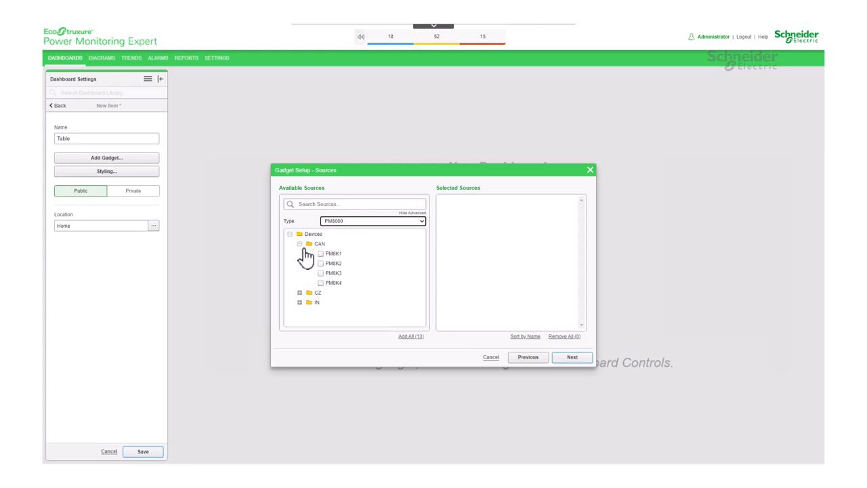
left_click(323, 255)
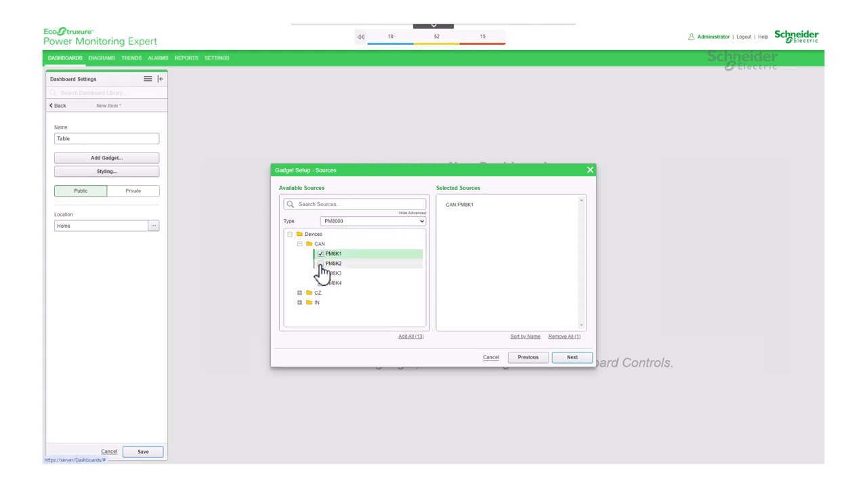
left_click(321, 264)
left_click(321, 273)
left_click(320, 283)
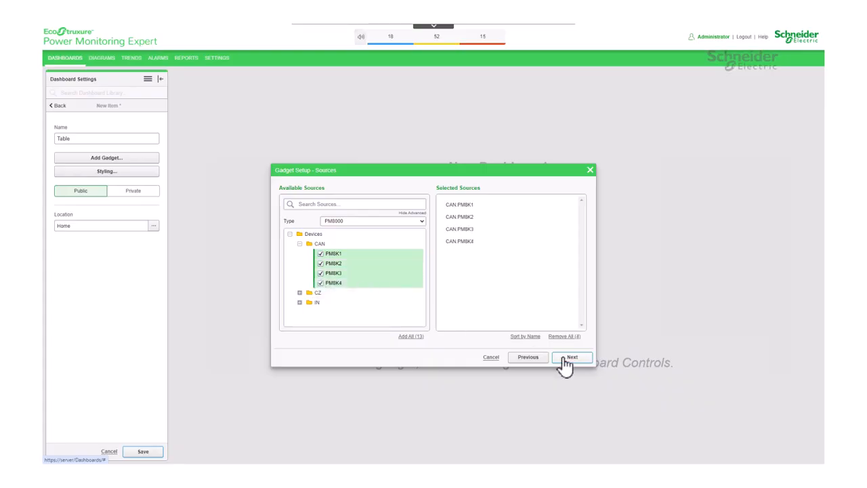
left_click(589, 359)
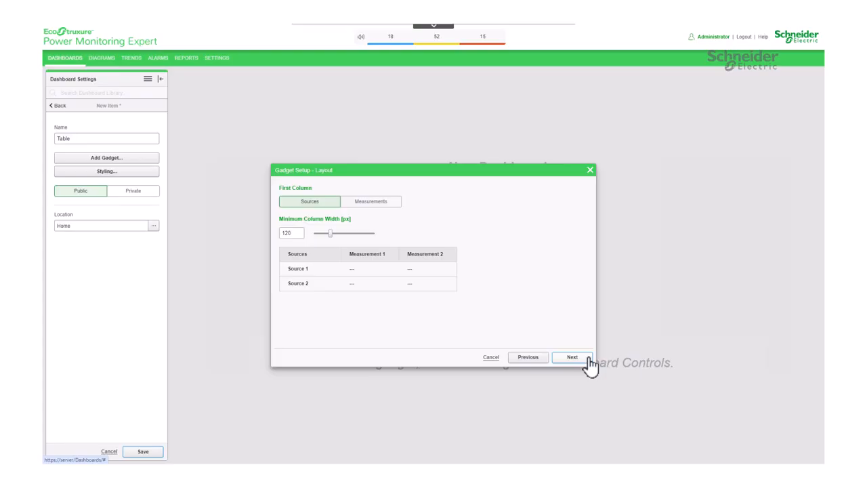
Compare both first-column layouts, keep Sources as the first column, and set the minimum column width to 150 px.
left_click(358, 210)
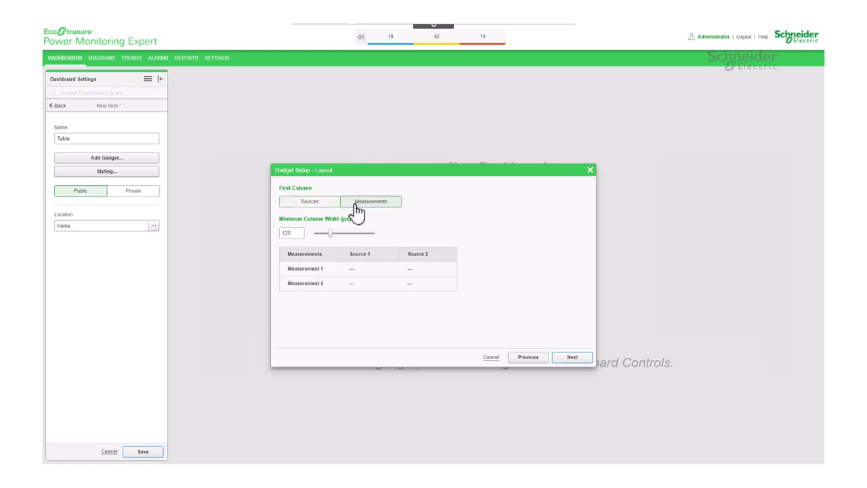
left_click(334, 205)
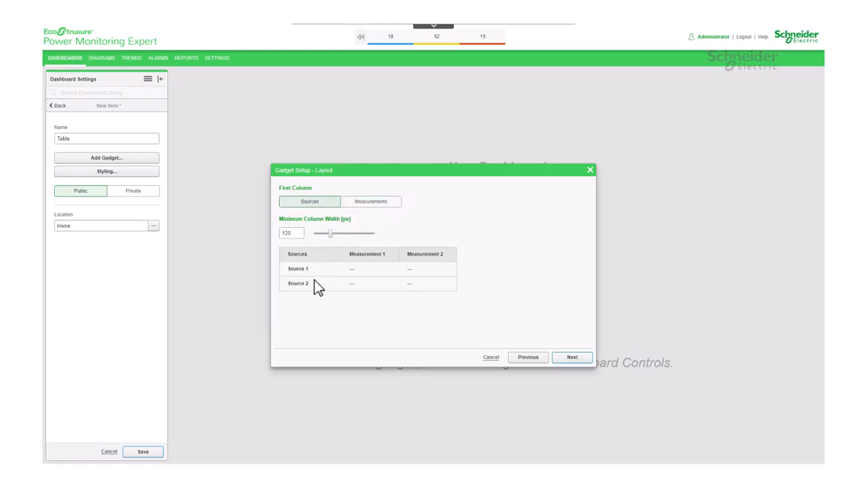
left_click(369, 206)
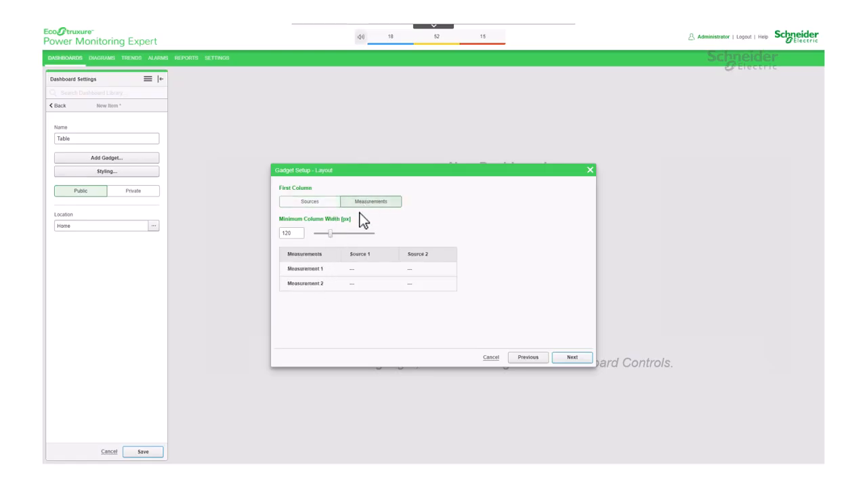
left_click(325, 208)
left_click_drag(330, 241, 341, 237)
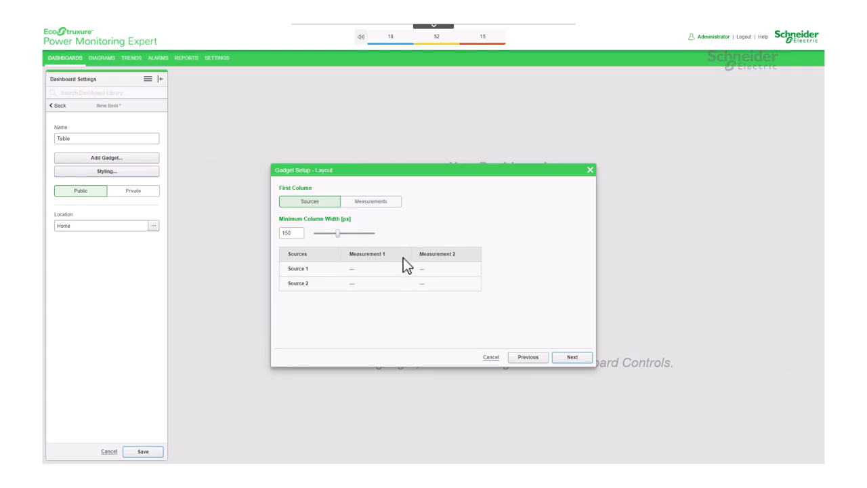
Skip the calculations, keep the update interval at 10 seconds, and finish the gadget setup.
left_click(576, 357)
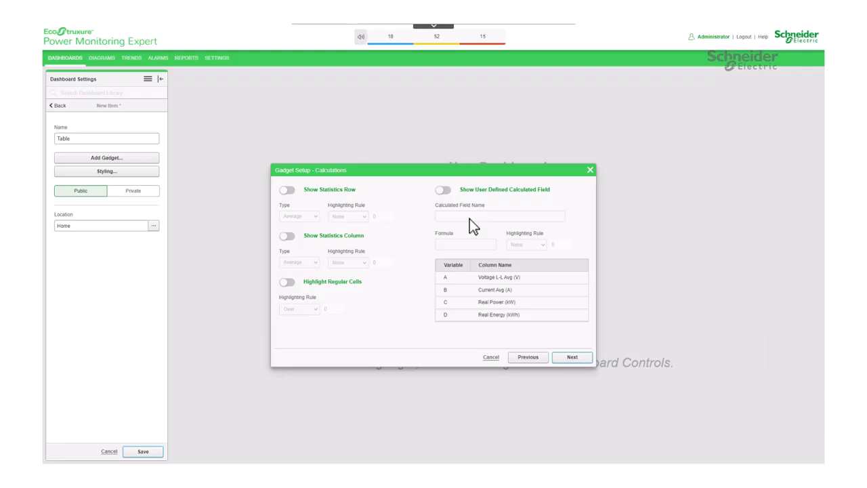
left_click(575, 359)
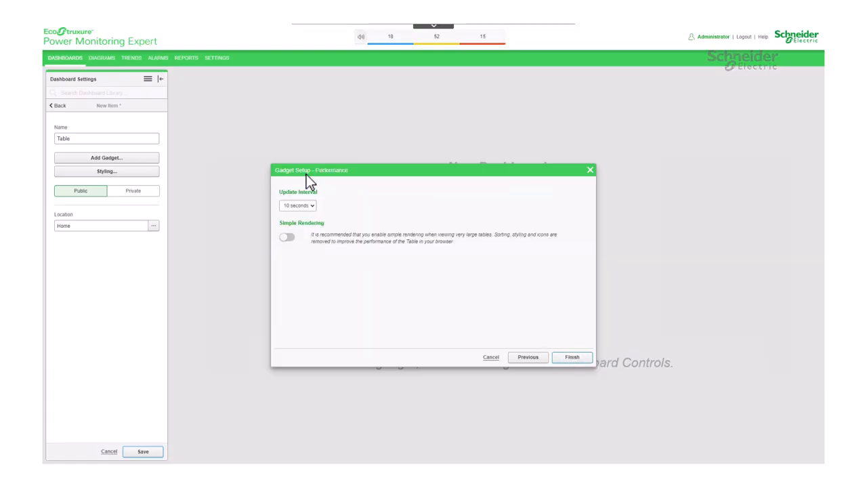
left_click(313, 207)
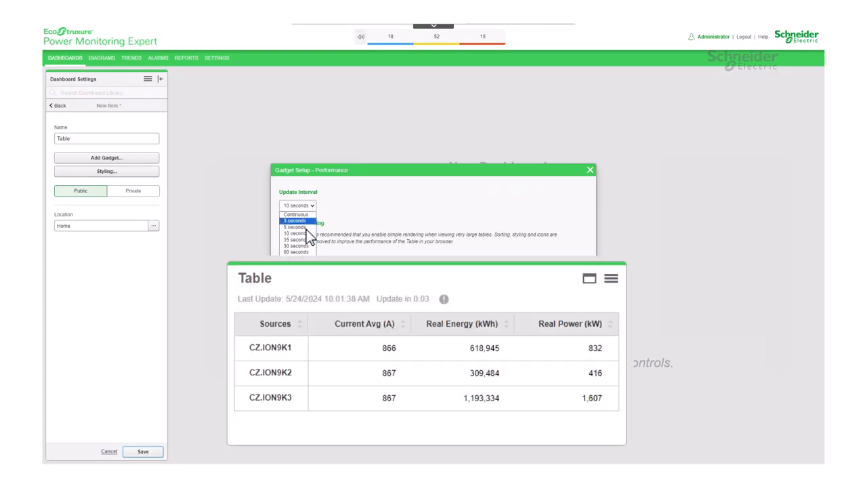
left_click(307, 233)
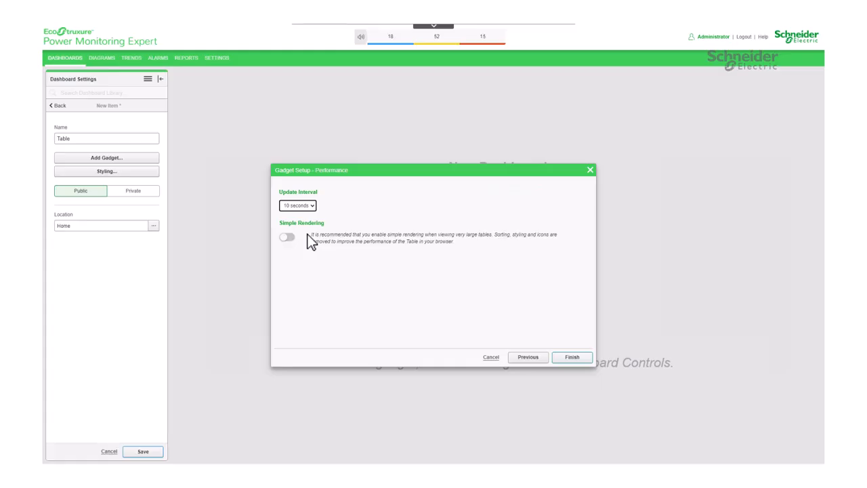
left_click(573, 358)
Enlarge the Status Table gadget so all its measurement columns fit, and save the Table dashboard.
left_click_drag(385, 258, 576, 228)
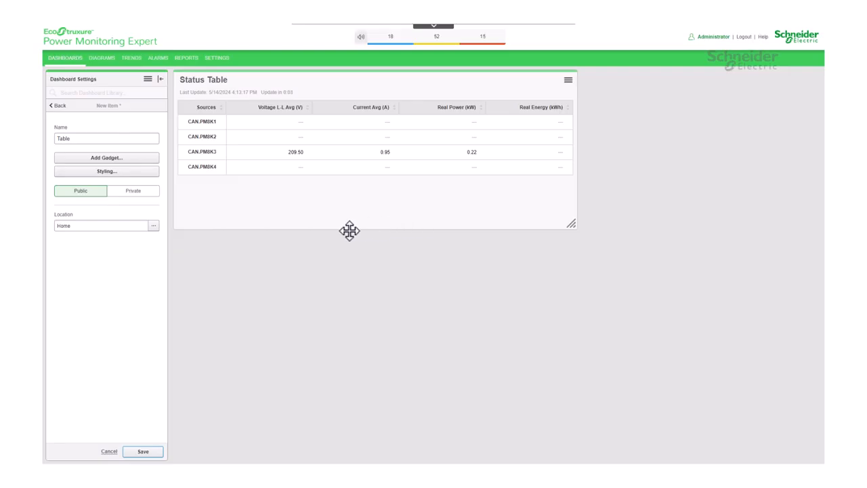
left_click(152, 453)
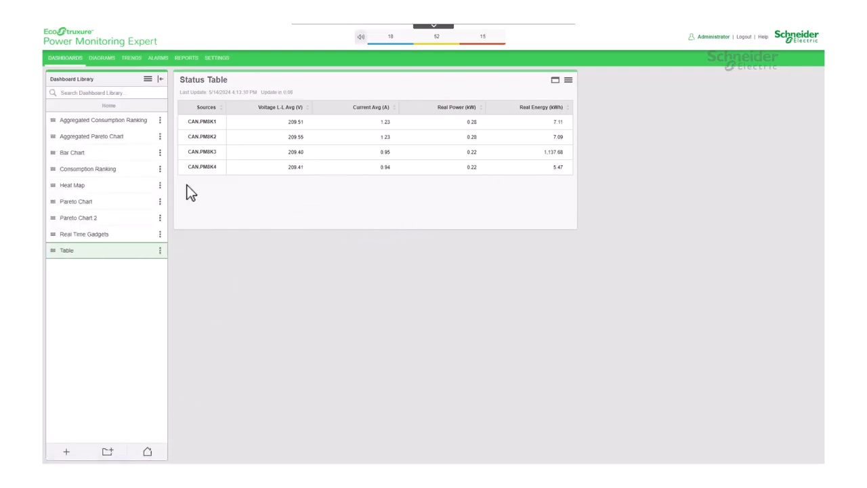
Reopen the Status Table gadget's setup and review its display, measurement, source and layout settings.
left_click(569, 82)
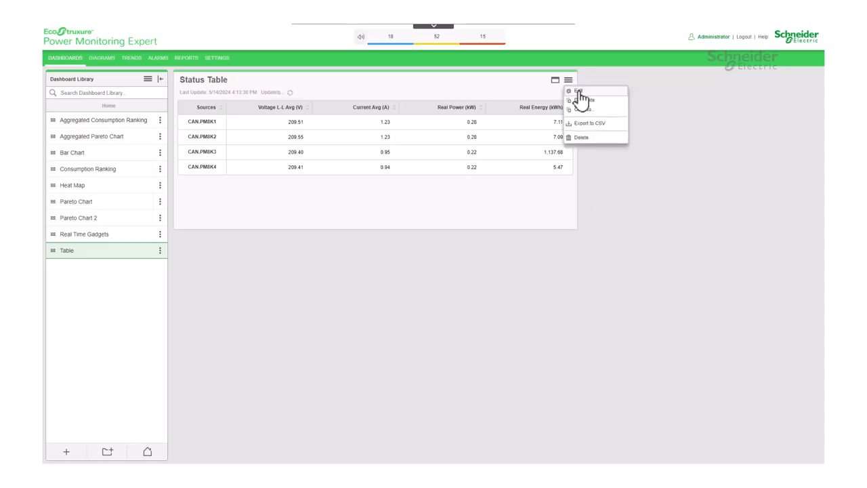
left_click(579, 91)
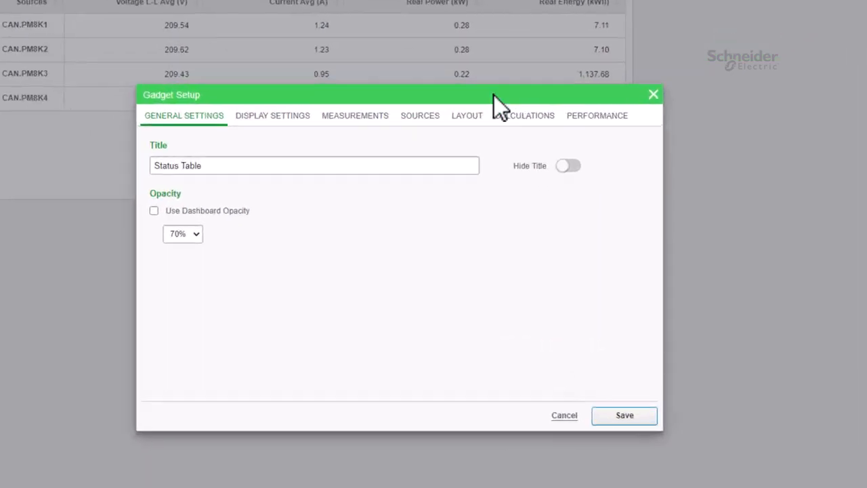
left_click(242, 94)
left_click(360, 95)
left_click(425, 95)
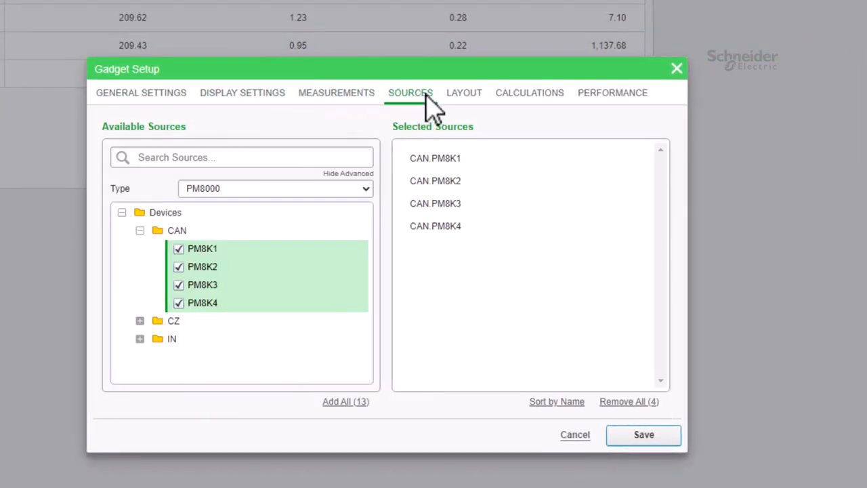
left_click(466, 99)
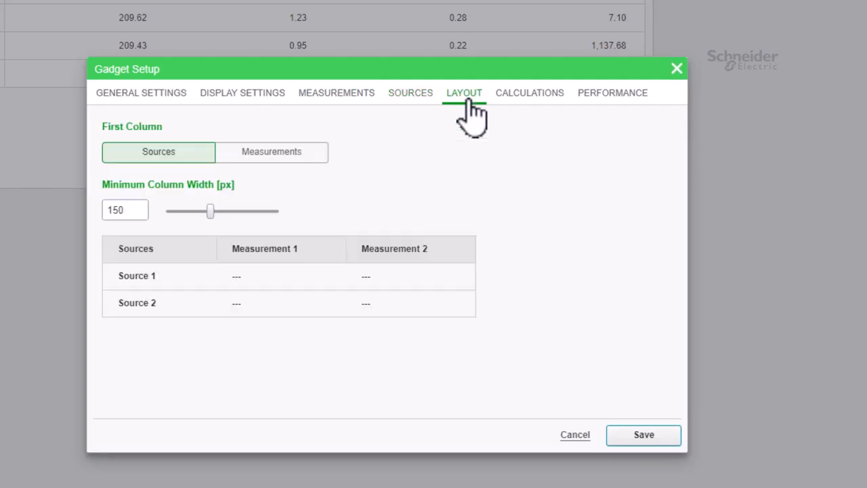
Show a Max statistics row in the Status Table with values over 200 highlighted, and save the gadget.
left_click(526, 112)
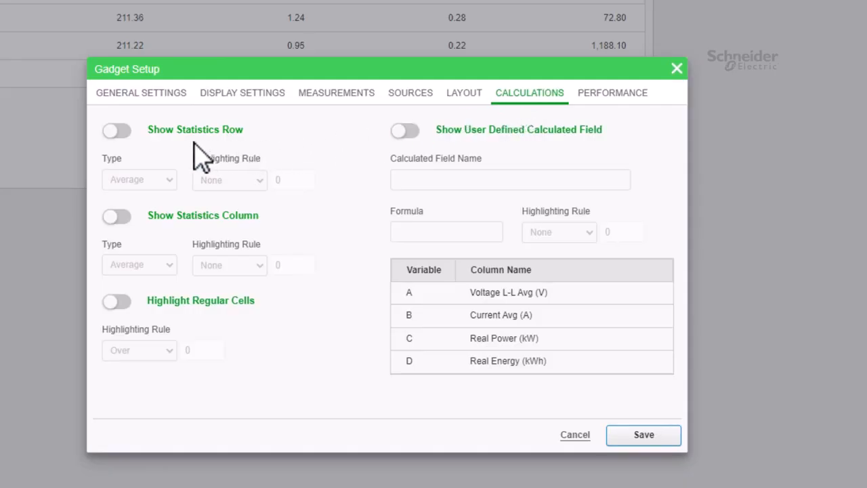
left_click(124, 133)
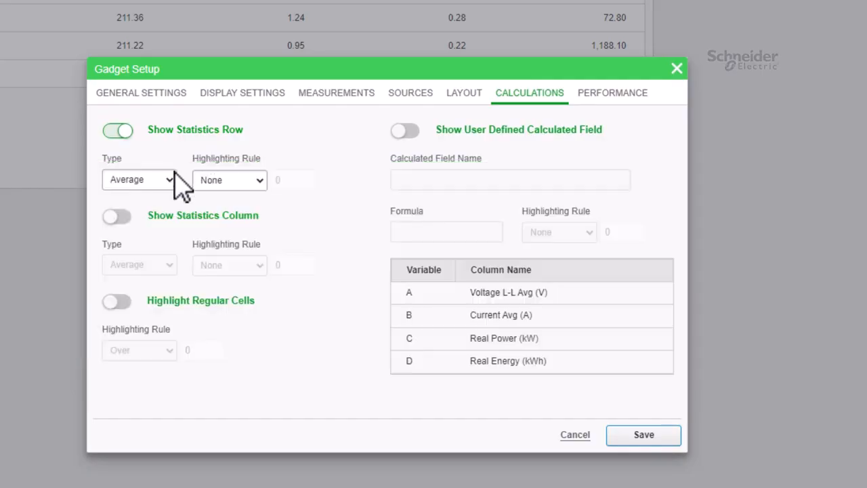
left_click(171, 181)
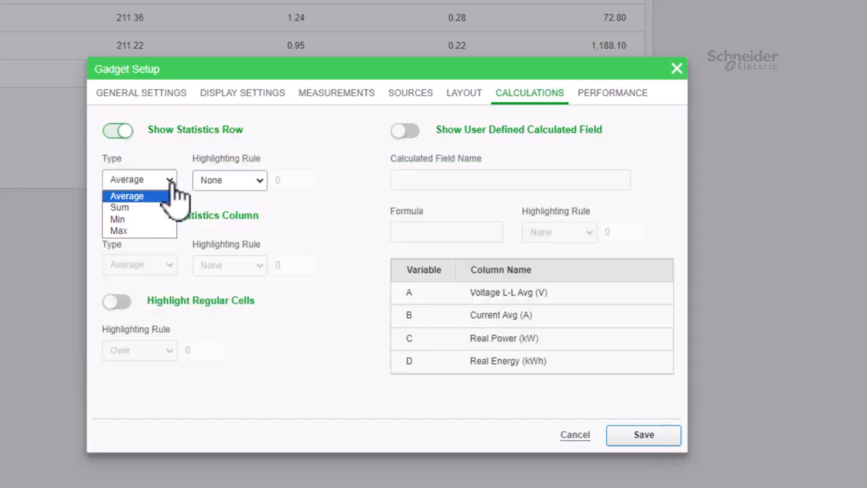
left_click(147, 231)
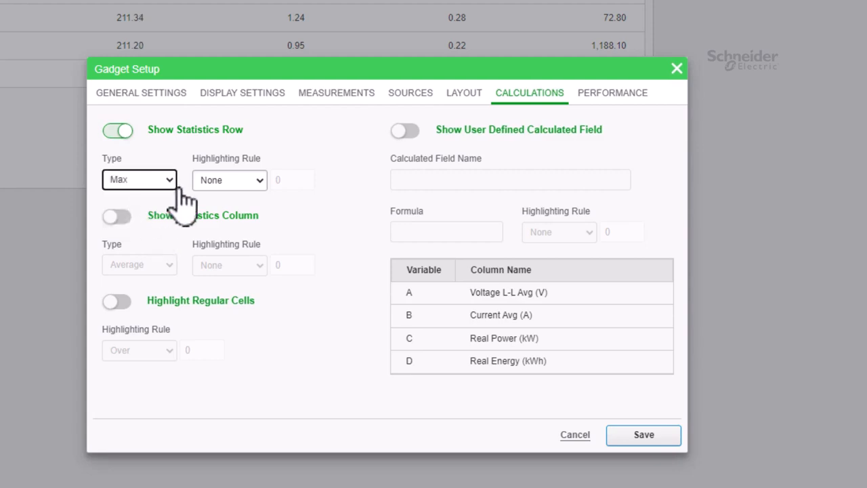
left_click(260, 186)
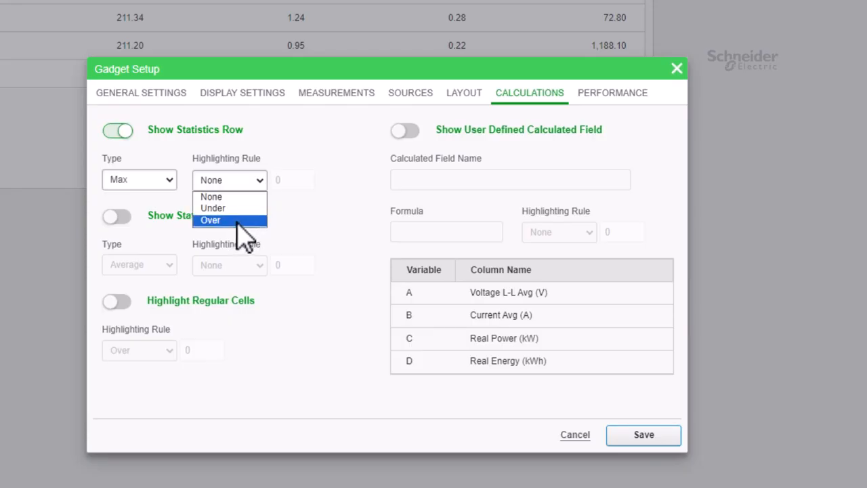
left_click(238, 221)
left_click_drag(286, 181, 267, 182)
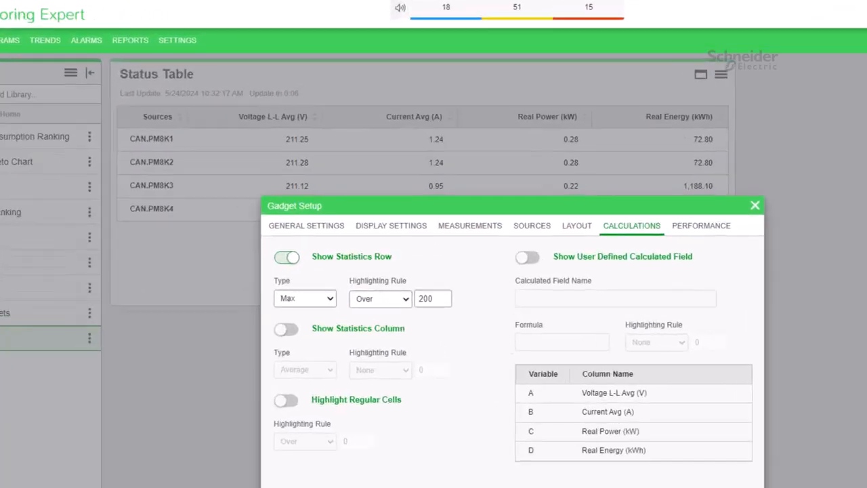
left_click(626, 377)
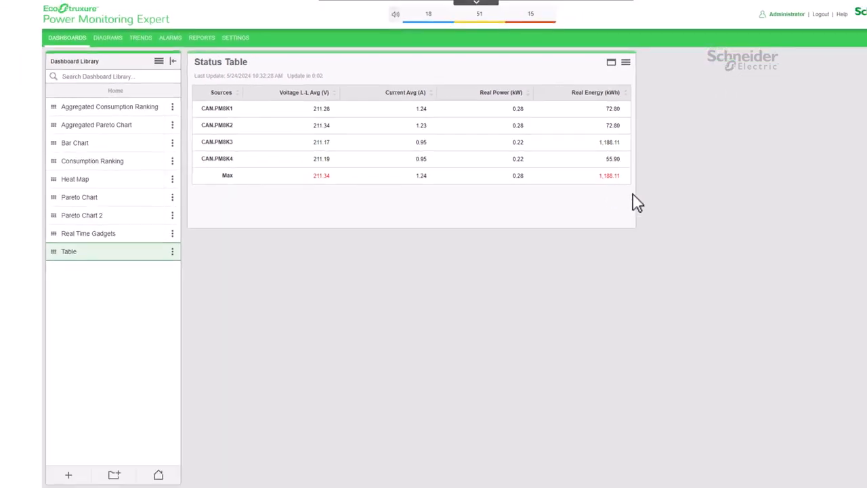
Reopen the Status Table gadget's calculation settings and turn off the statistics row.
left_click(625, 63)
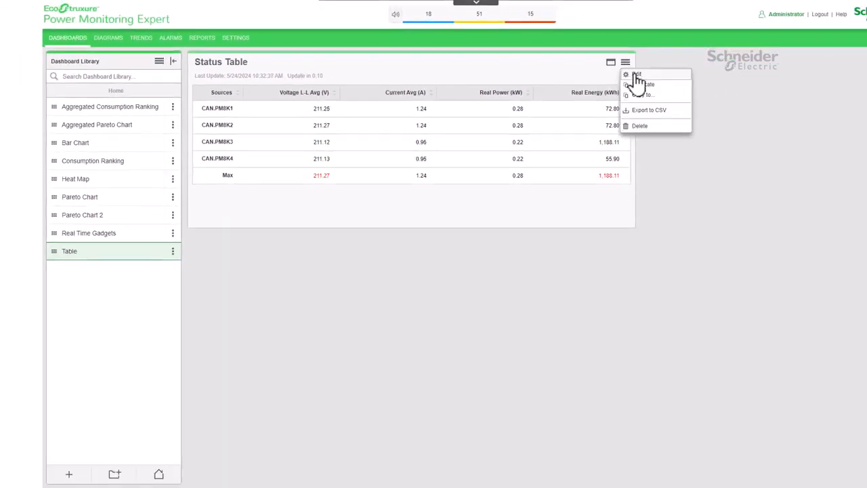
left_click(636, 74)
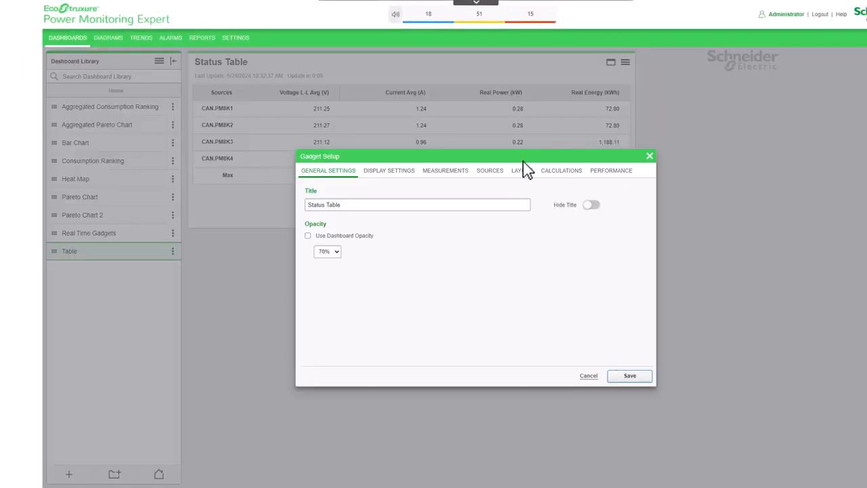
left_click(562, 171)
left_click(313, 193)
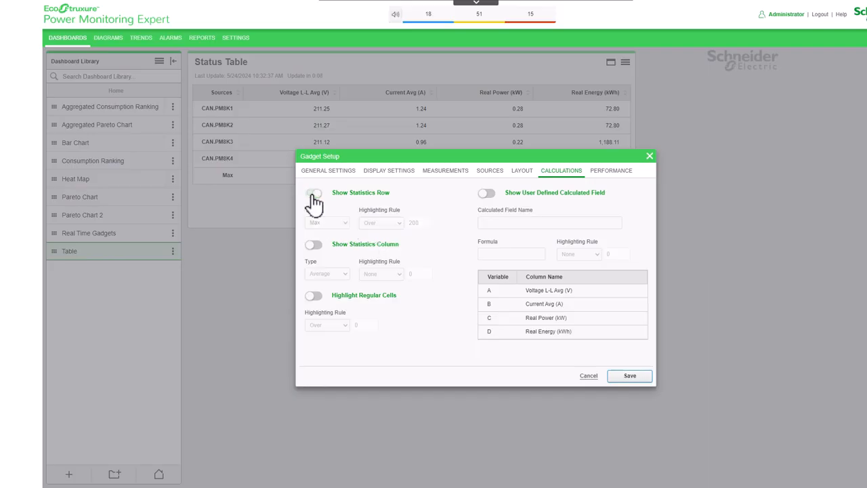
Show a Min statistics column in the Status Table with values under 1 highlighted, and save the gadget.
left_click(316, 249)
left_click(337, 276)
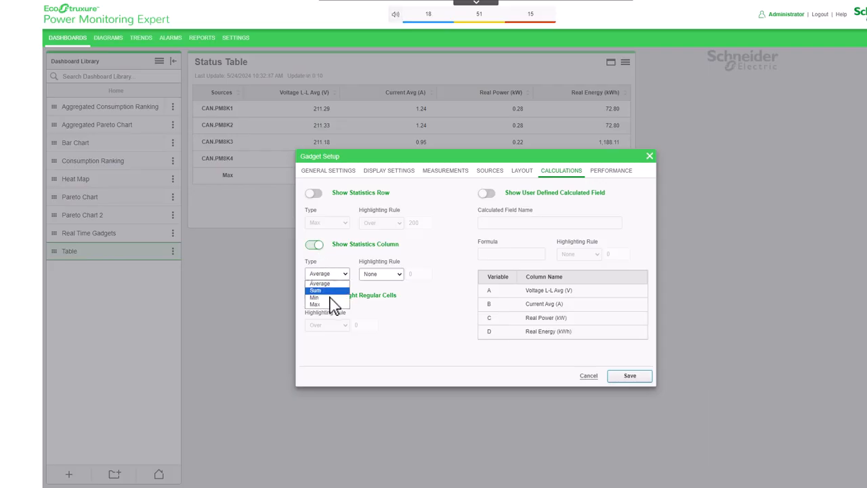
left_click(329, 298)
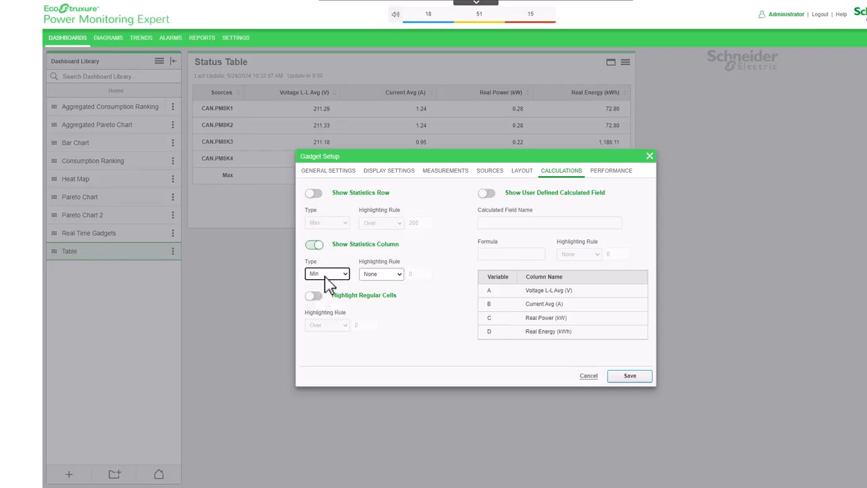
left_click(384, 276)
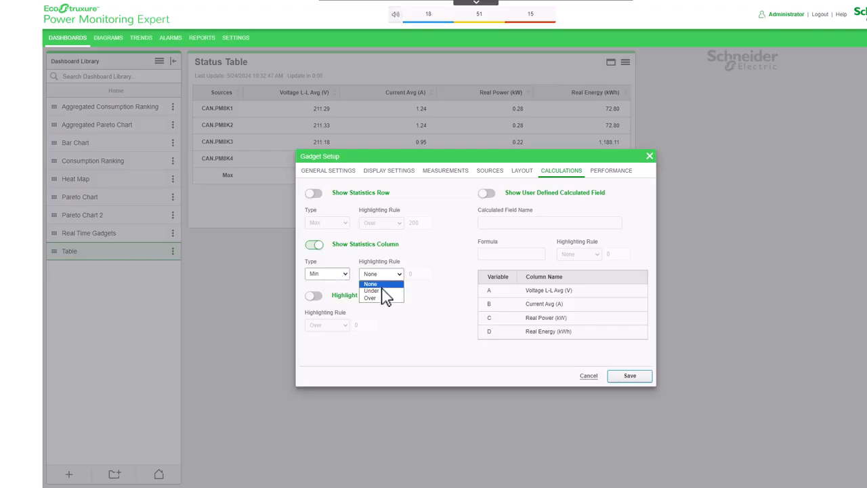
left_click(383, 292)
key("Tab")
type("1")
left_click(632, 376)
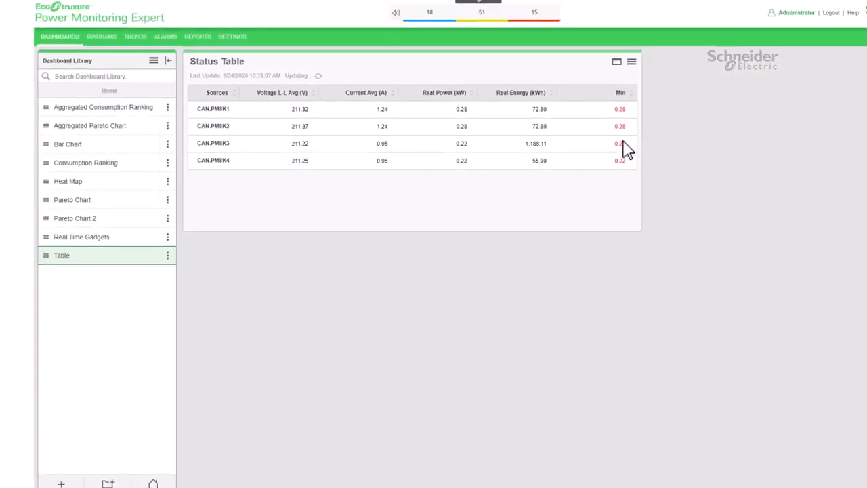
Return to the Status Table's calculation settings and turn off the statistics column.
left_click(635, 62)
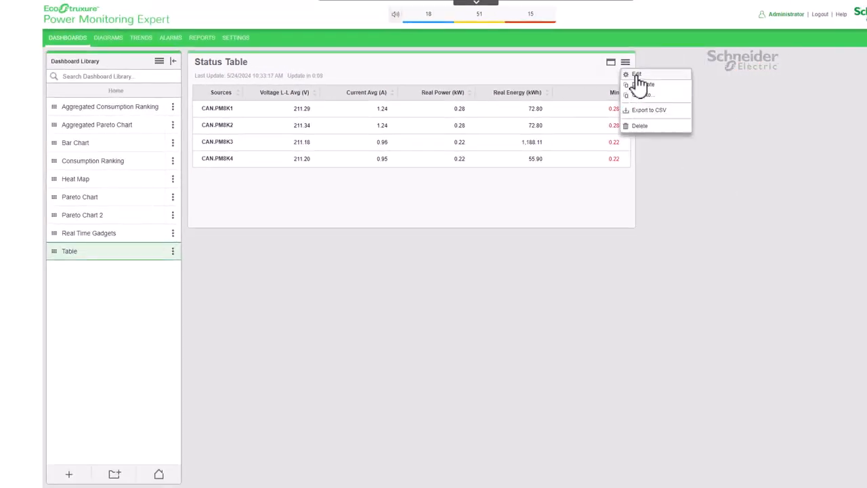
left_click(638, 75)
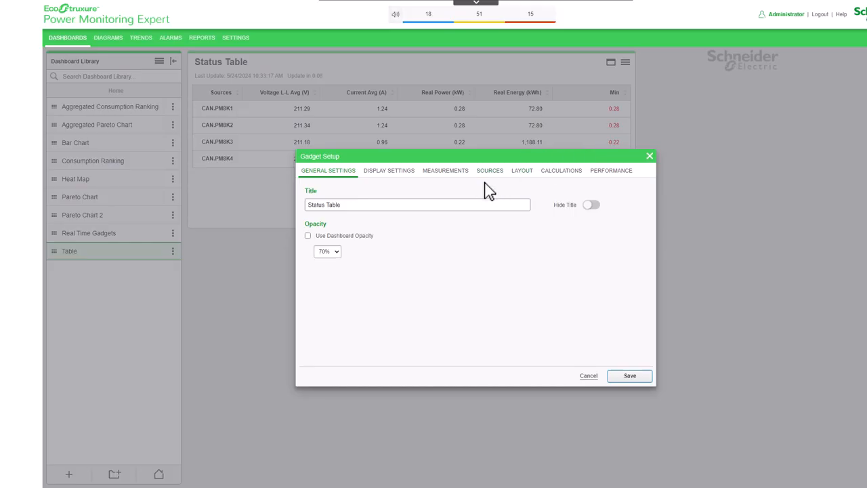
left_click(561, 178)
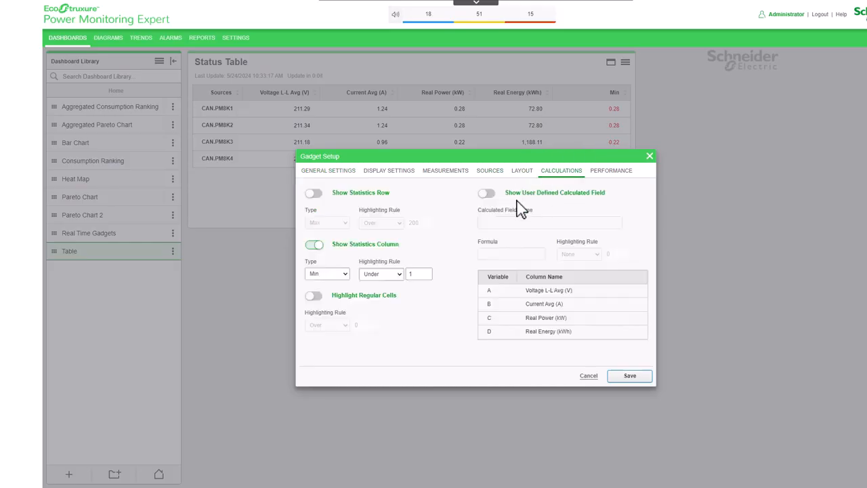
left_click(312, 247)
Highlight the Status Table's regular cells with values over 1000, and save the gadget.
left_click(314, 297)
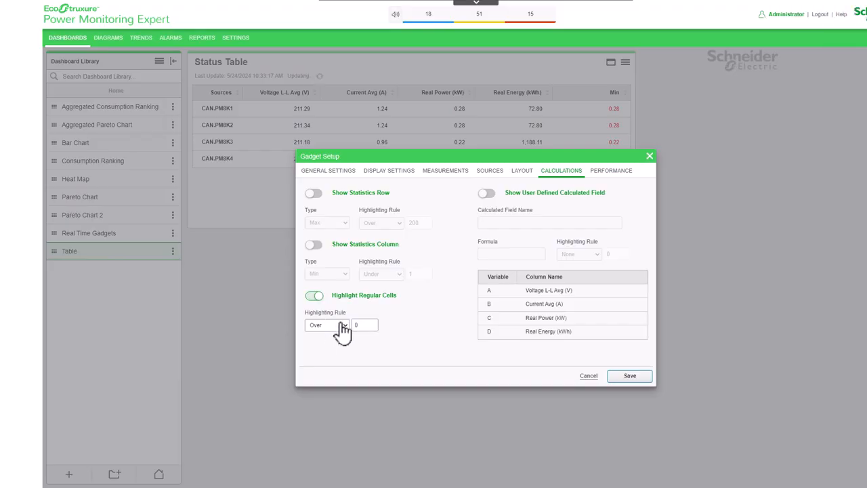
left_click(342, 326)
left_click(343, 343)
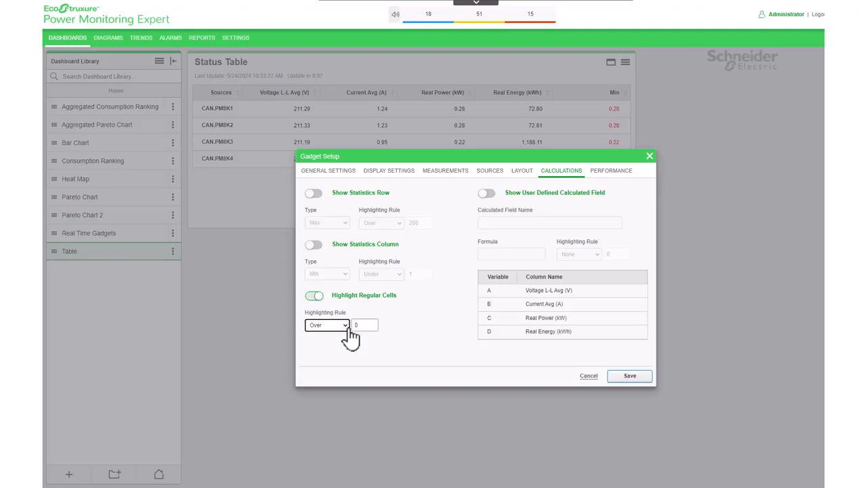
left_click_drag(360, 325, 341, 342)
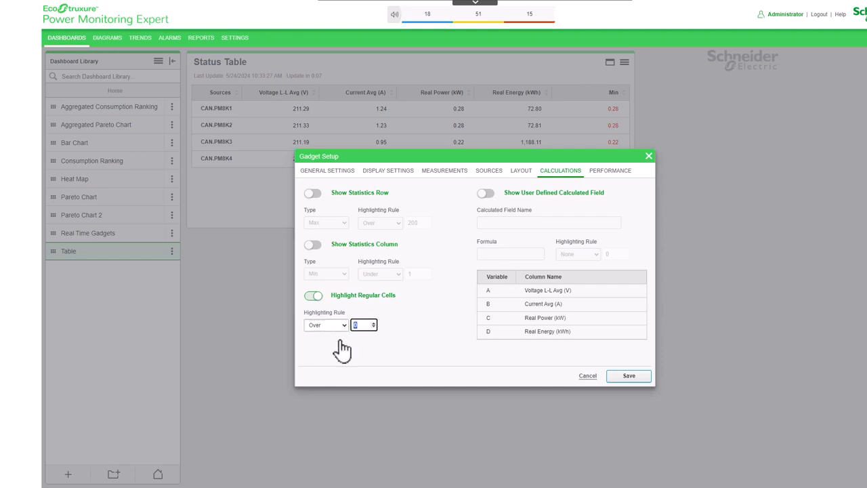
type("1000")
left_click(619, 377)
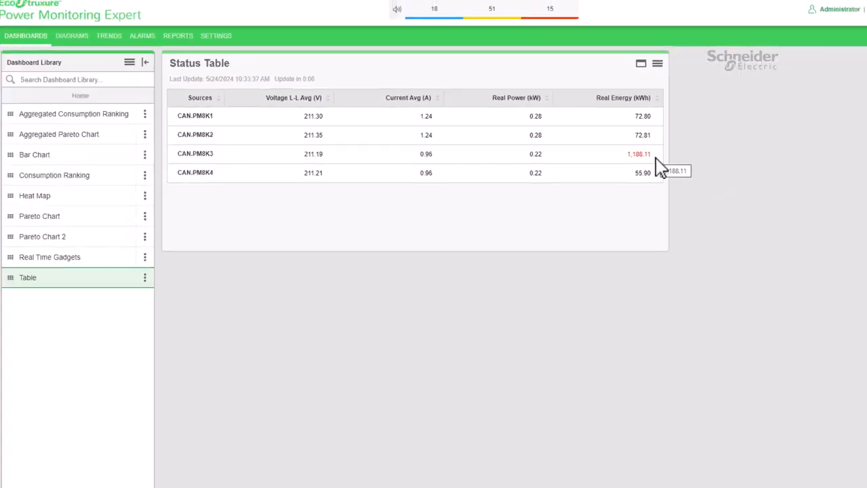
Edit the Status Table's calculation settings again and turn off regular cell highlighting.
left_click(657, 63)
left_click(635, 74)
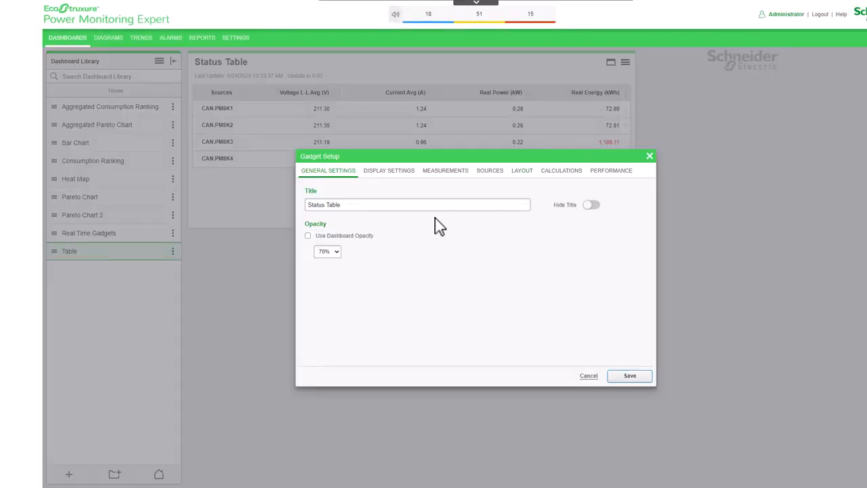
left_click(559, 171)
left_click(313, 296)
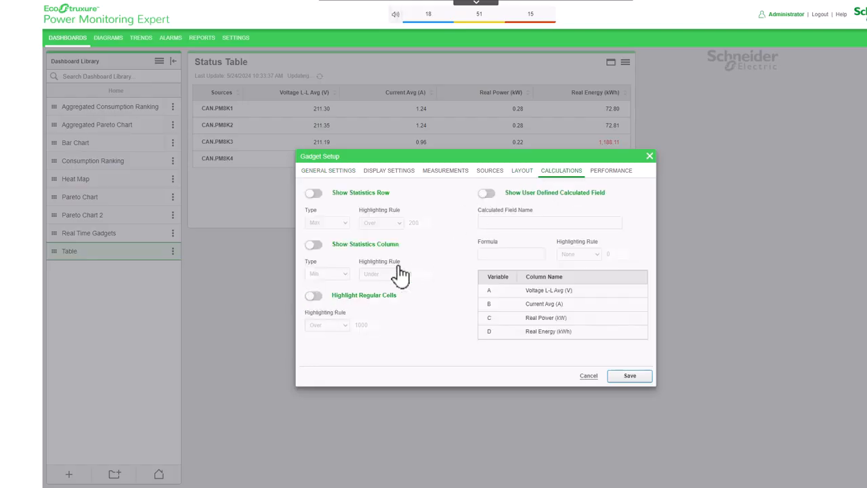
Show a user defined calculated field named "Apparent Power" with the formula A*B.
left_click(489, 195)
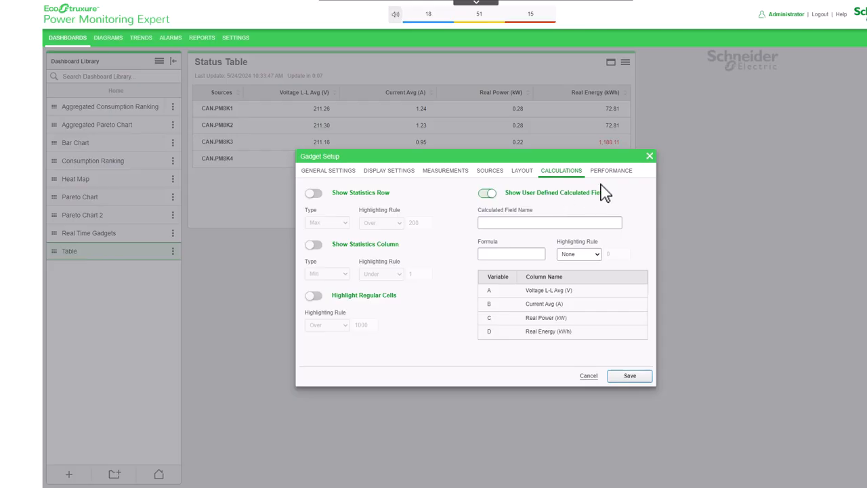
left_click(589, 223)
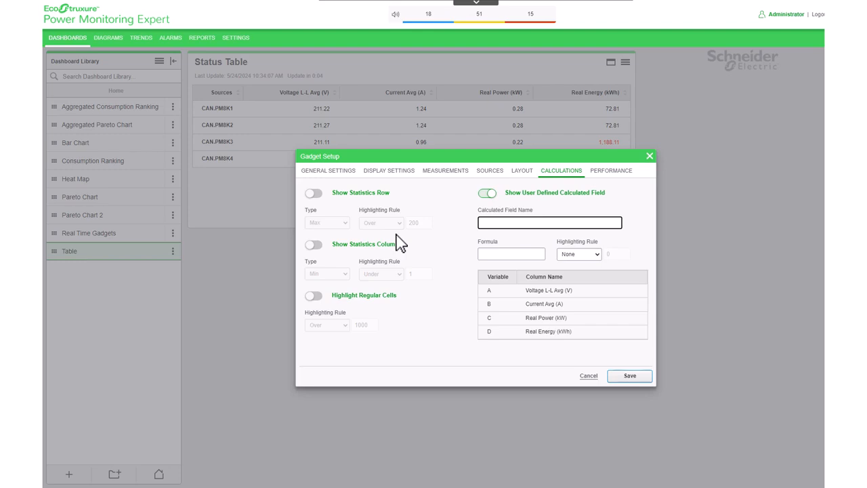
type("Ap")
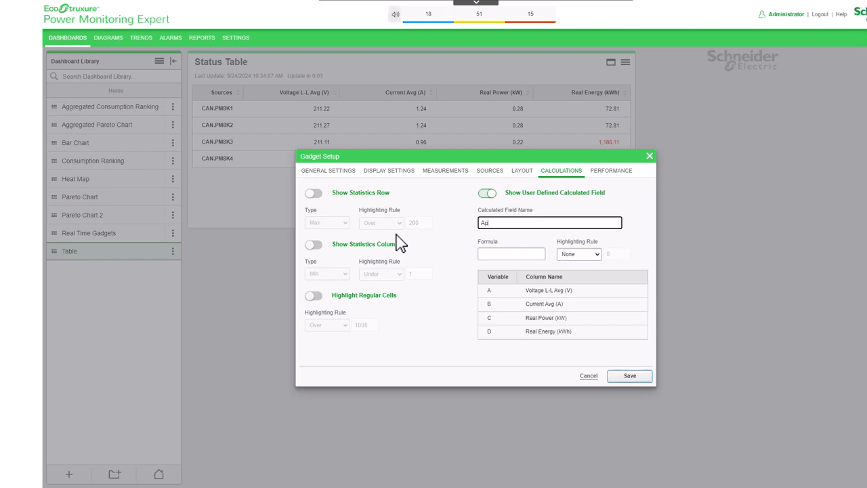
type("parent Power")
left_click(499, 255)
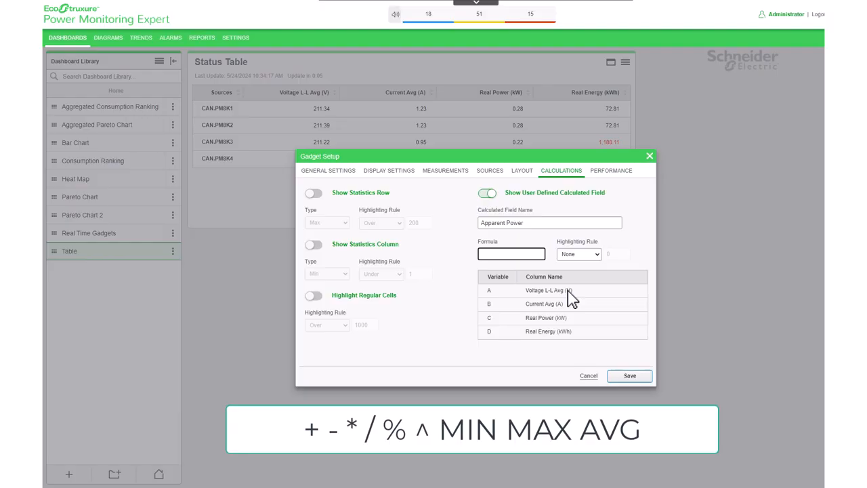
type("A*b")
key("BackSpace")
type("B")
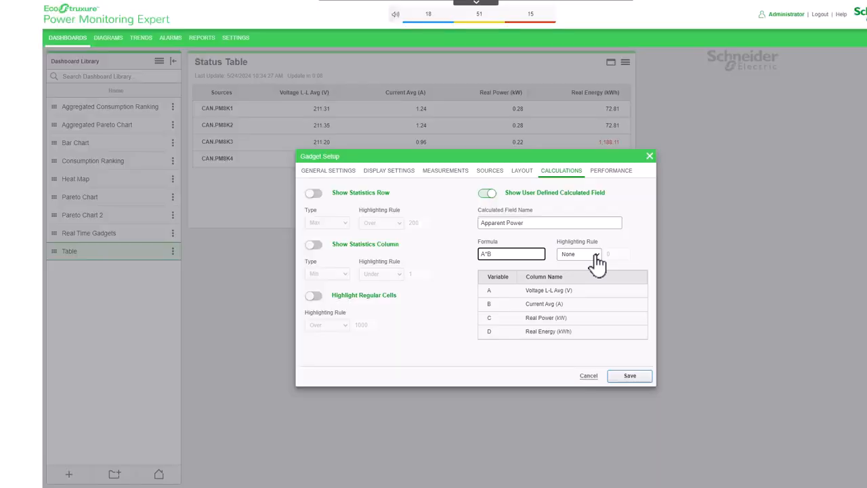
Highlight Apparent Power values over 500, and save the Status Table gadget.
left_click(596, 258)
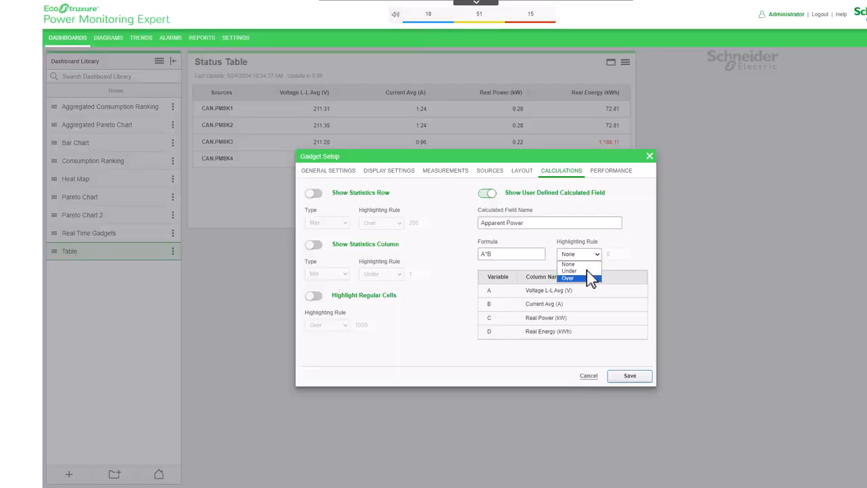
left_click(588, 278)
left_click(613, 254)
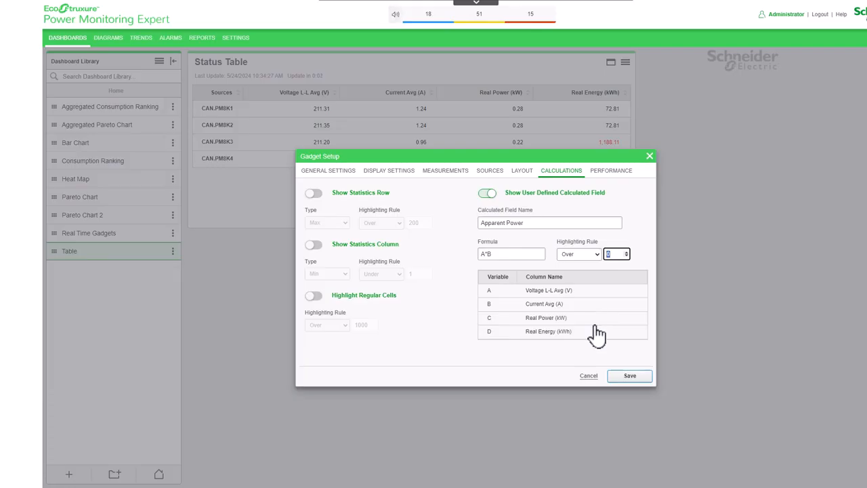
type("500")
left_click(628, 376)
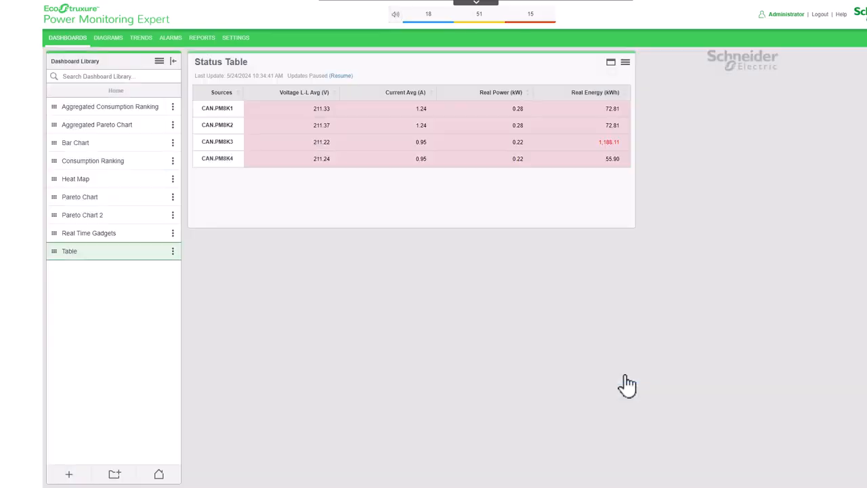